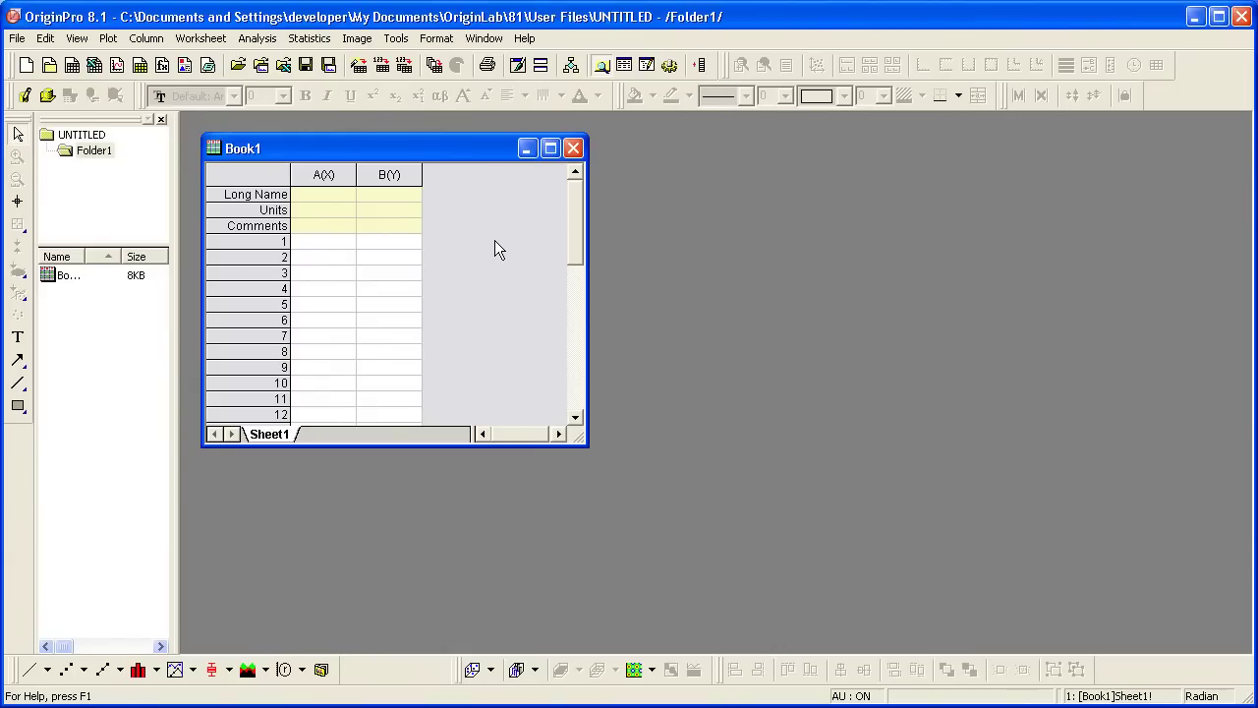
Step: Open the Excel Data.xls workbook as Book2 and maximize it to fill the workspace
{"action": "left_click", "coordinate": [17, 39]}
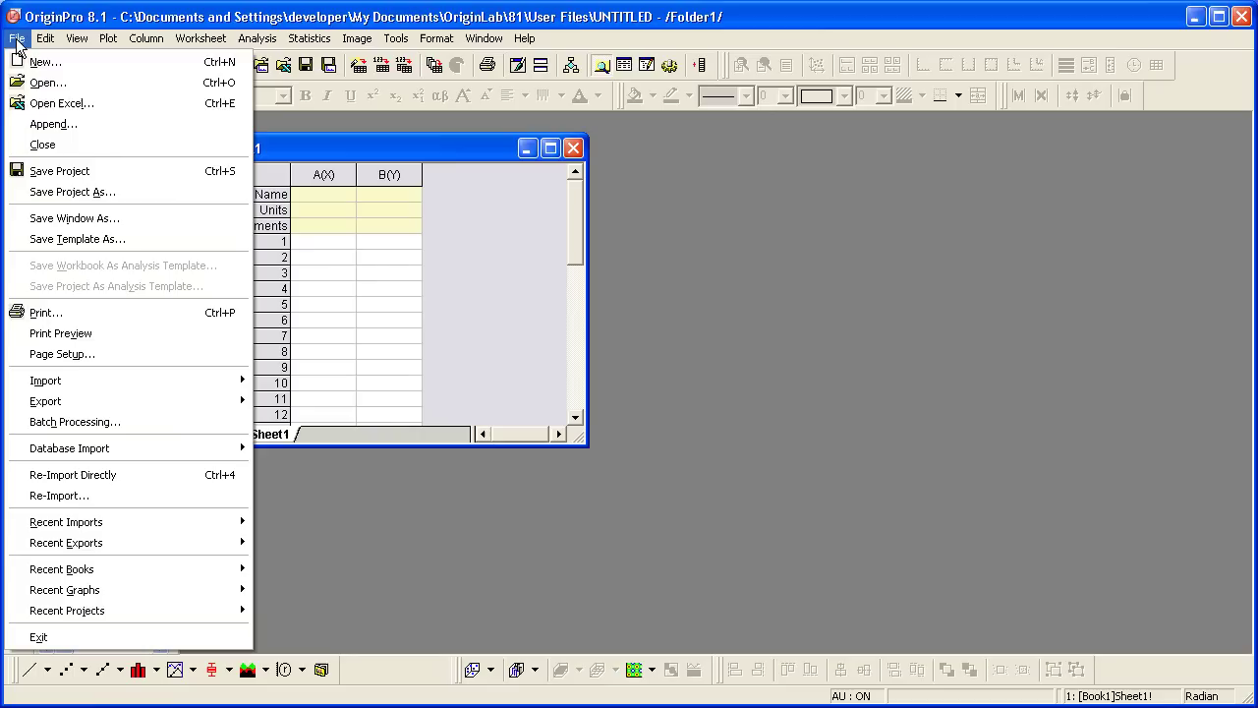
{"action": "left_click", "coordinate": [119, 102]}
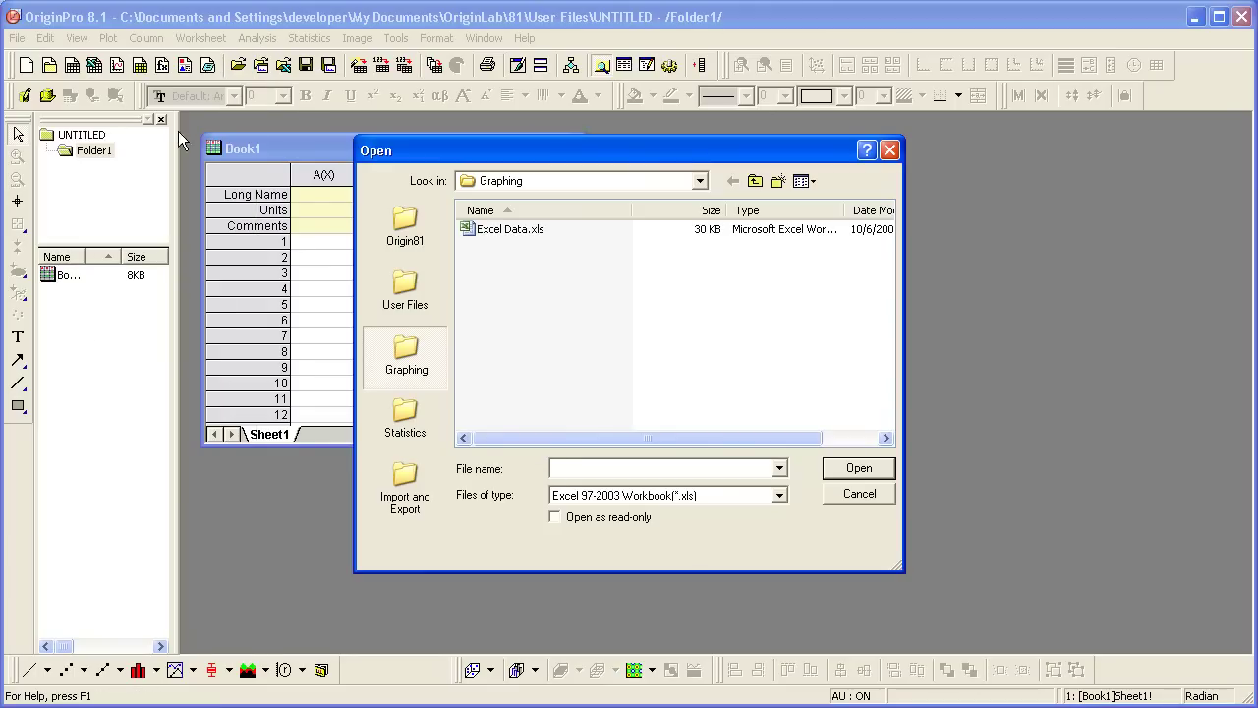
{"action": "double_click", "coordinate": [473, 228]}
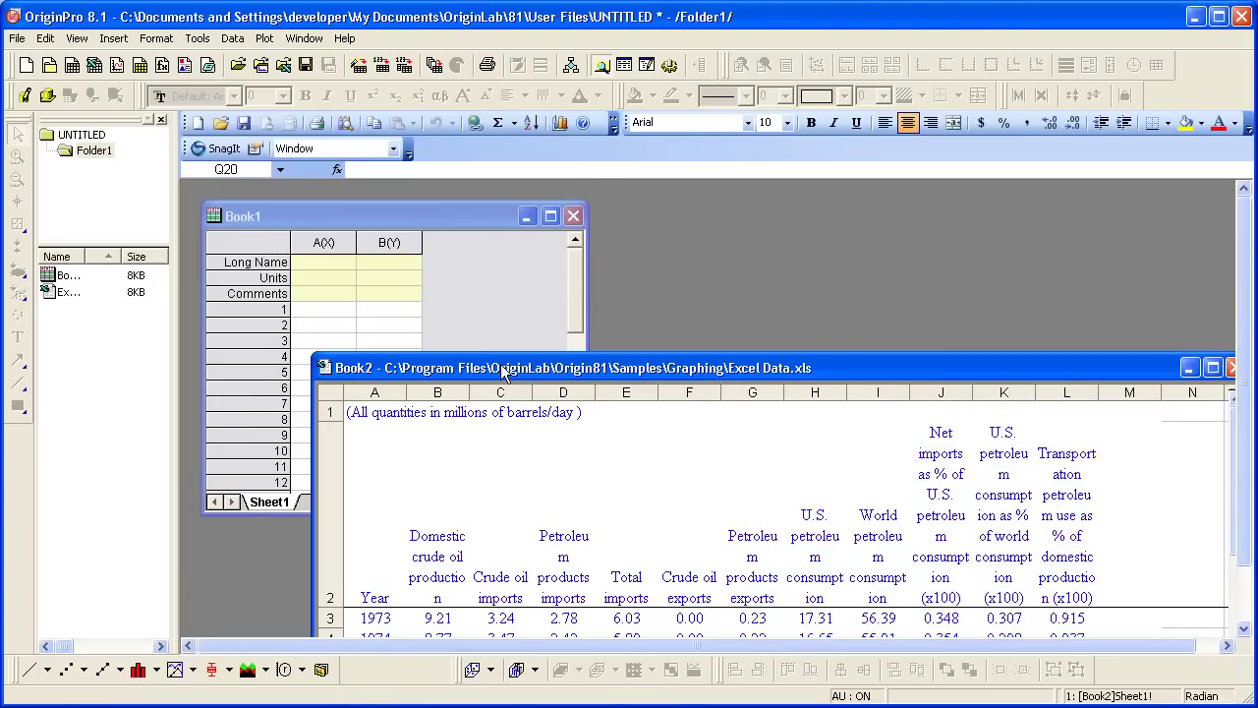
{"action": "double_click", "coordinate": [501, 369]}
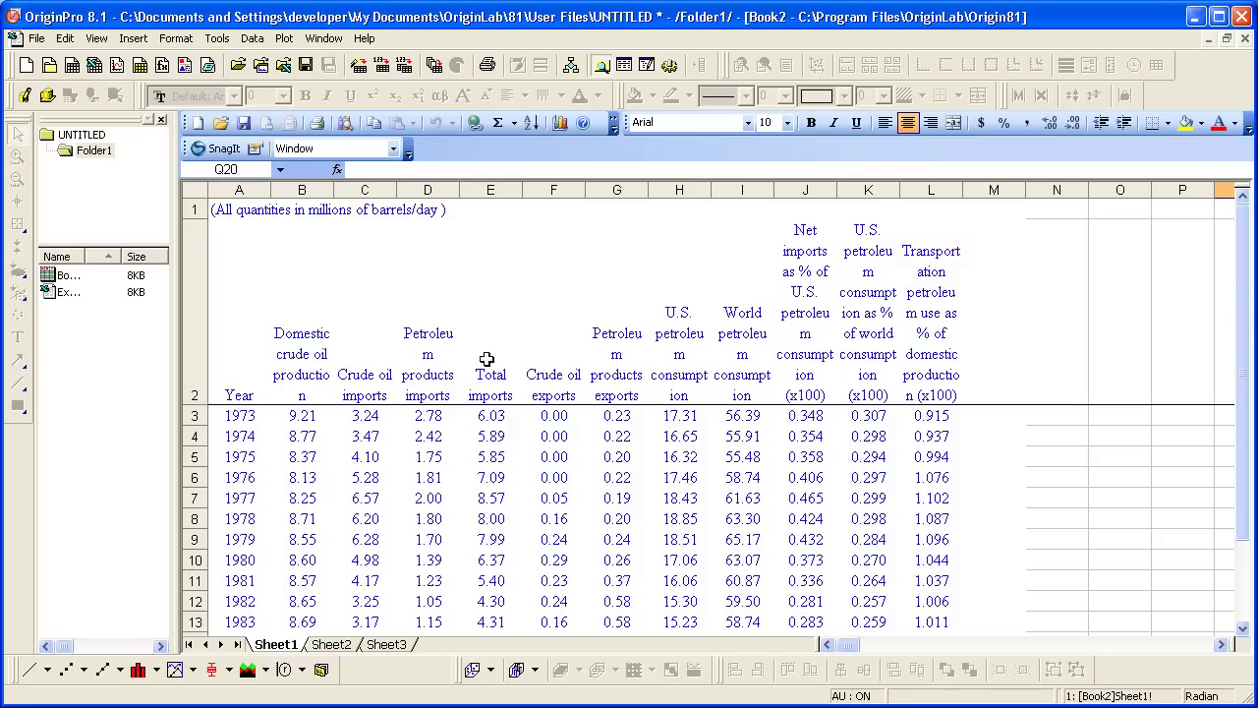
{"action": "left_click", "coordinate": [96, 39]}
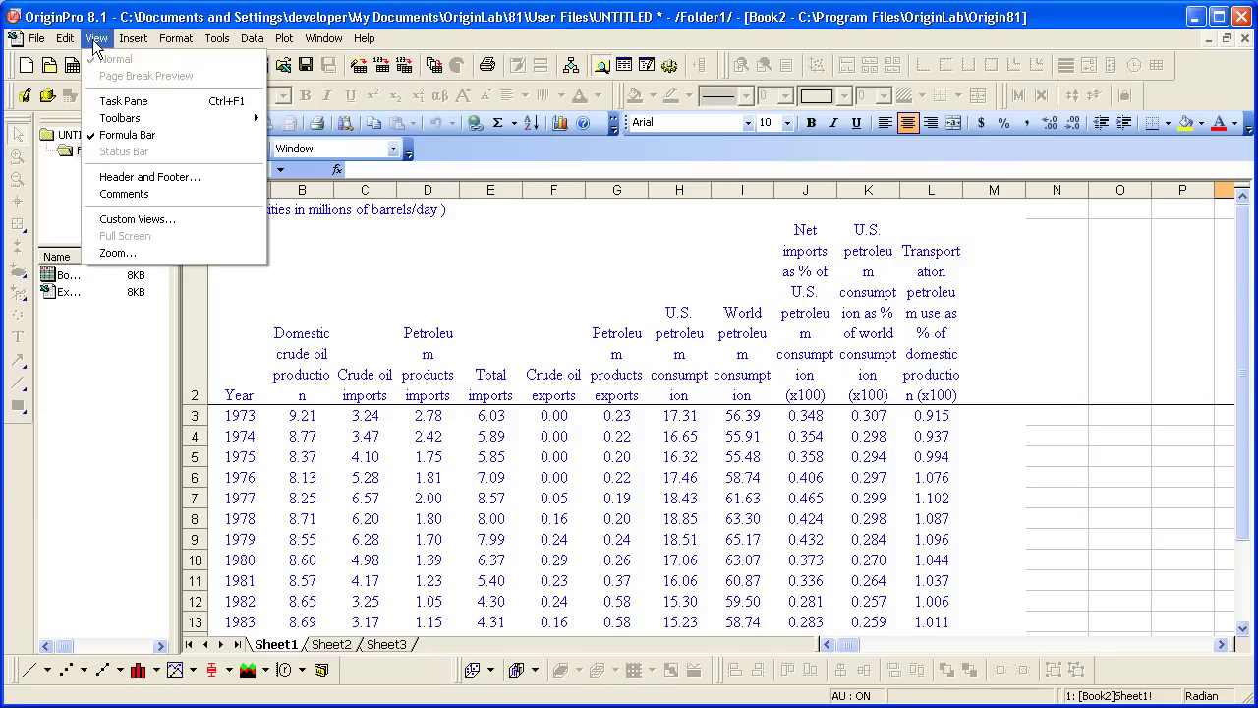
{"action": "mouse_move", "coordinate": [136, 46]}
{"action": "mouse_move", "coordinate": [177, 53]}
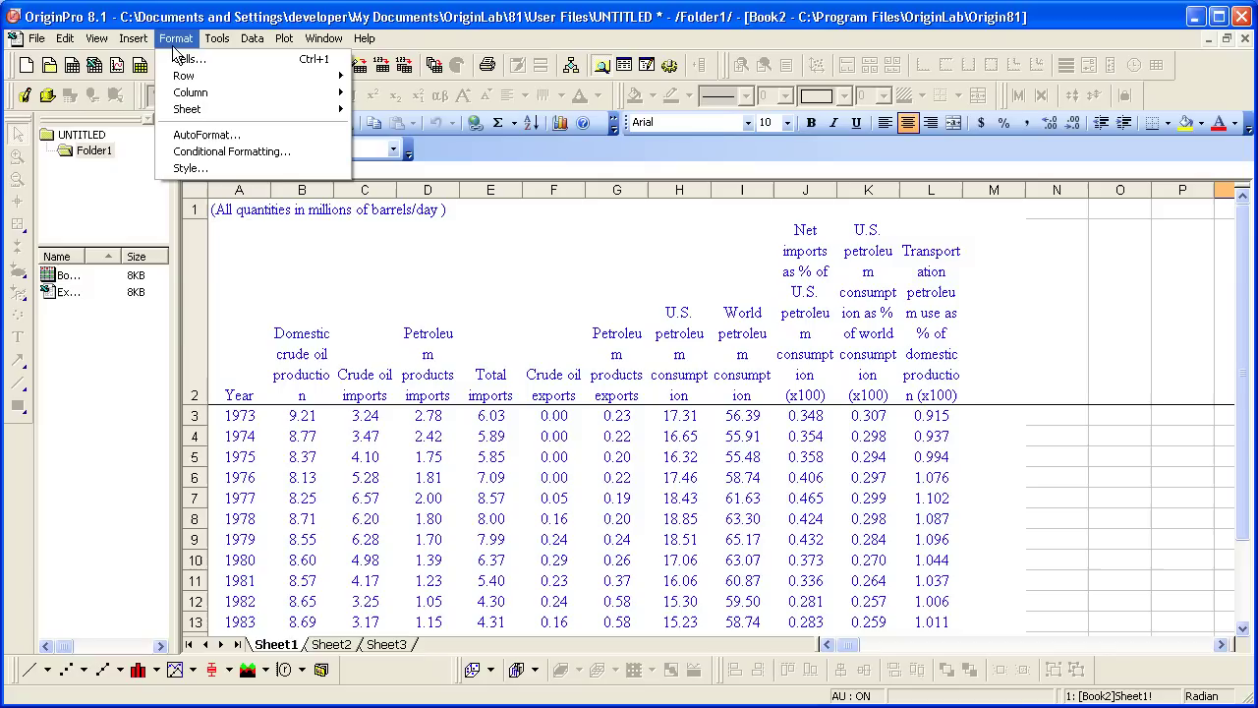
{"action": "mouse_move", "coordinate": [225, 44]}
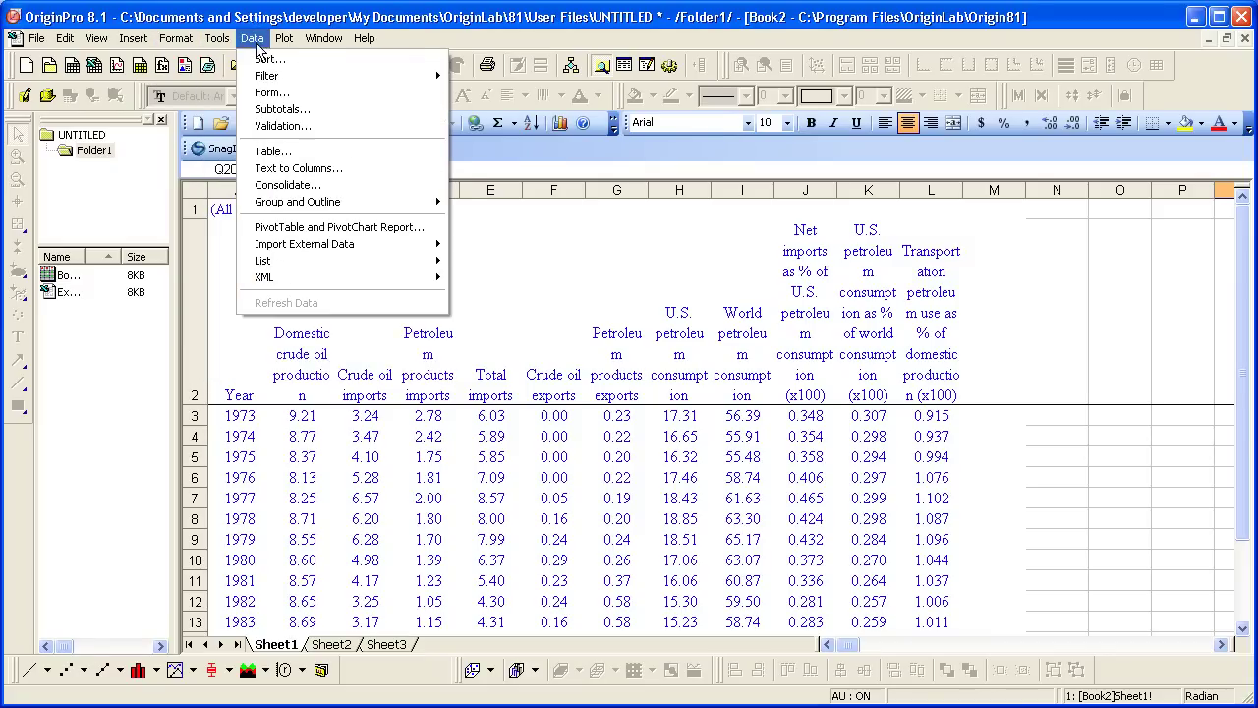
{"action": "mouse_move", "coordinate": [282, 44]}
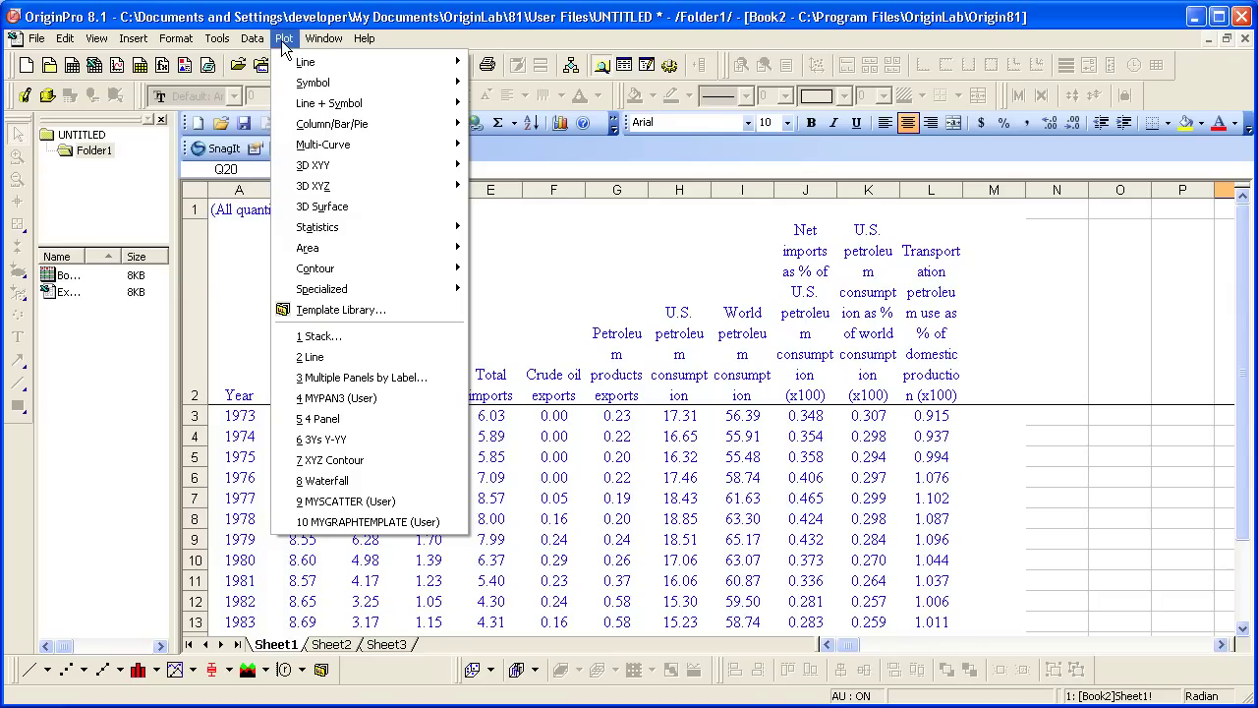
{"action": "left_click", "coordinate": [257, 38]}
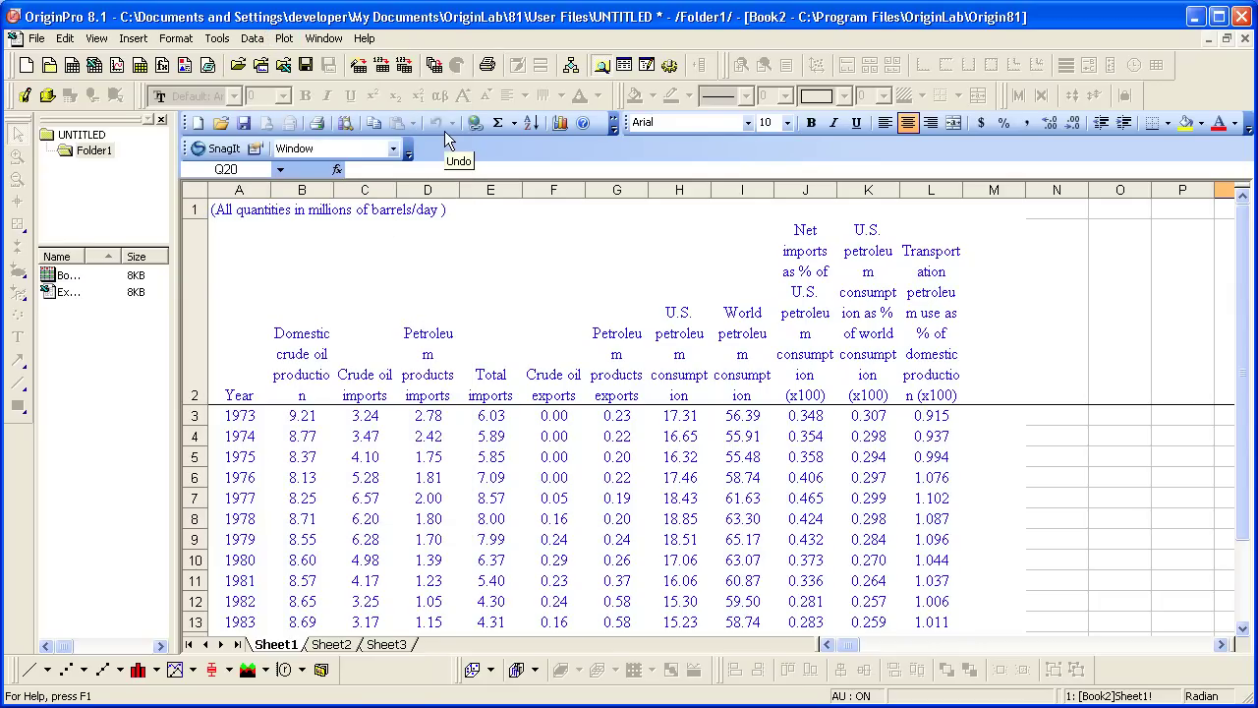
Step: Give Year cells A3:A26 the custom yyyy number format so only years display
{"action": "left_click", "coordinate": [241, 417]}
{"action": "left_click_drag", "start_coordinate": [241, 417], "coordinate": [246, 565]}
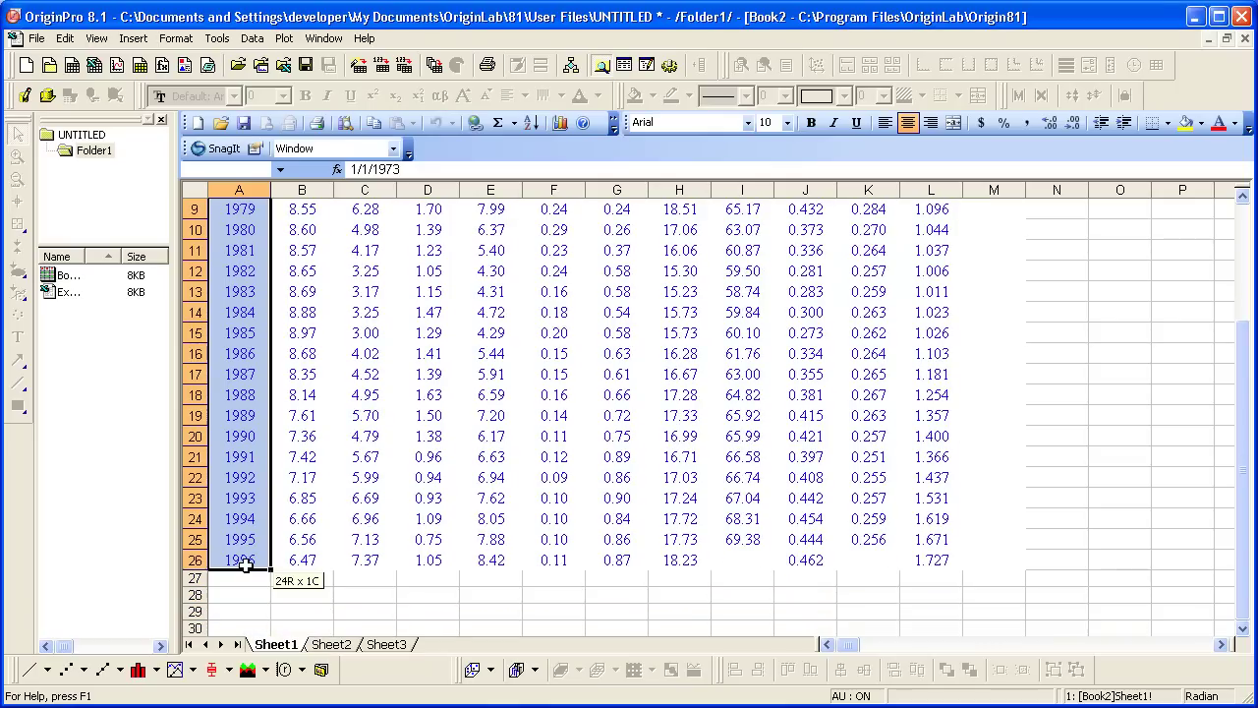
{"action": "right_click", "coordinate": [241, 384]}
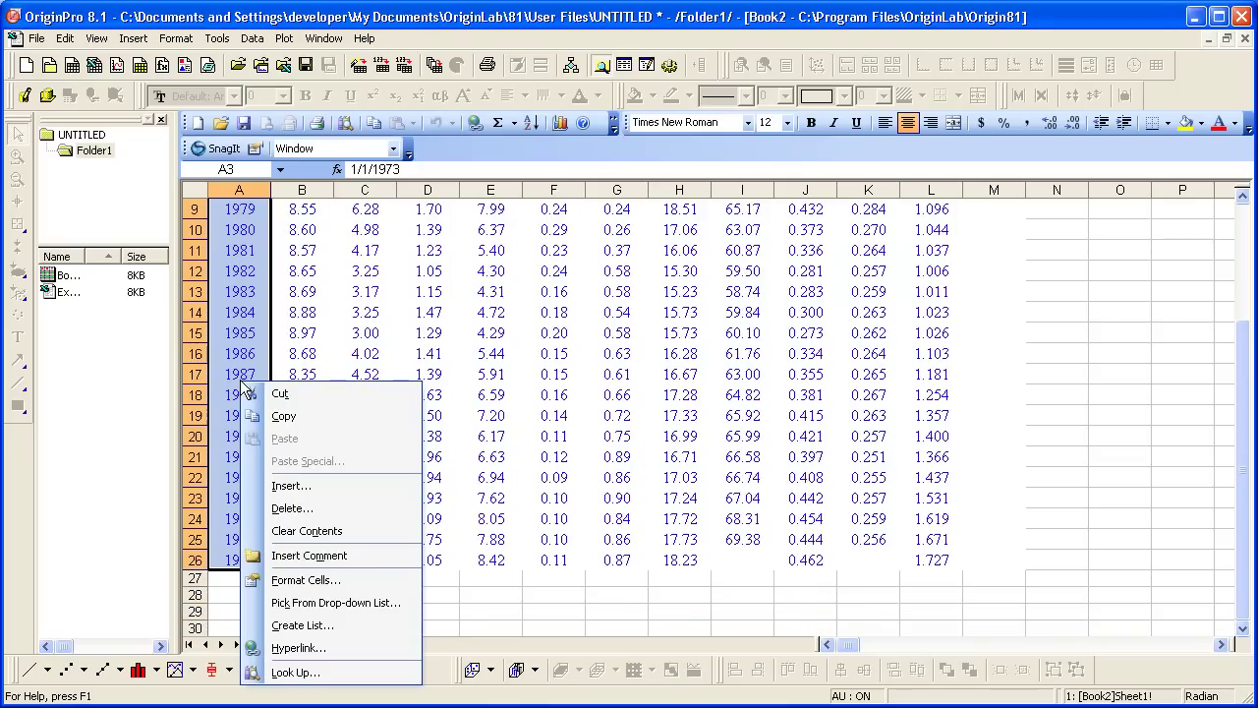
{"action": "left_click", "coordinate": [339, 581]}
{"action": "left_click_drag", "start_coordinate": [366, 401], "coordinate": [503, 246]}
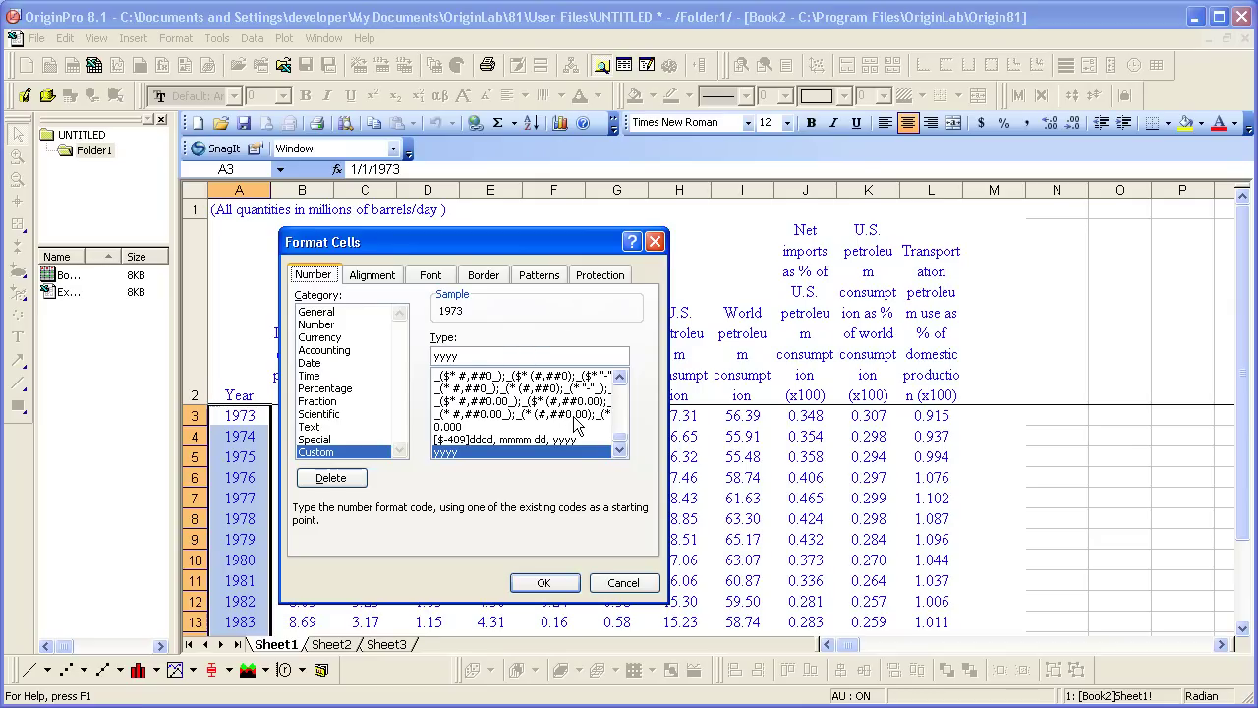
{"action": "left_click", "coordinate": [567, 580]}
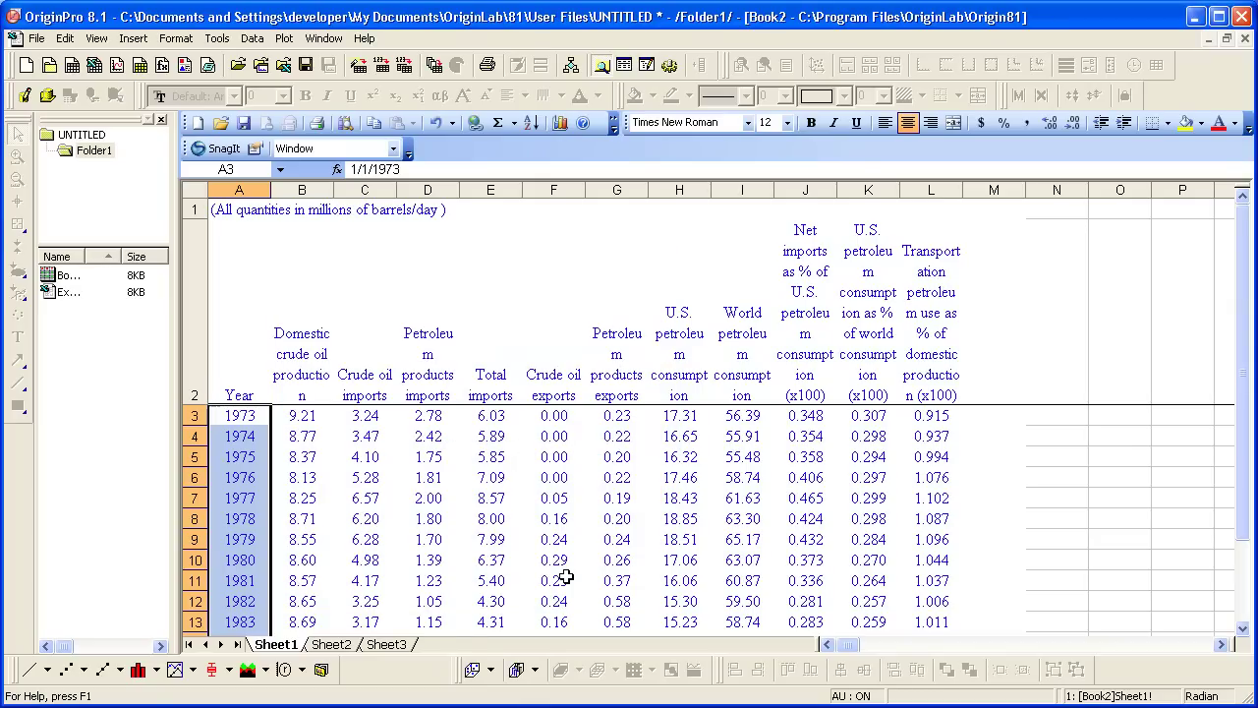
Step: Start a double-Y graph with the Year values as X and Domestic crude oil production as Y
{"action": "left_click", "coordinate": [285, 39]}
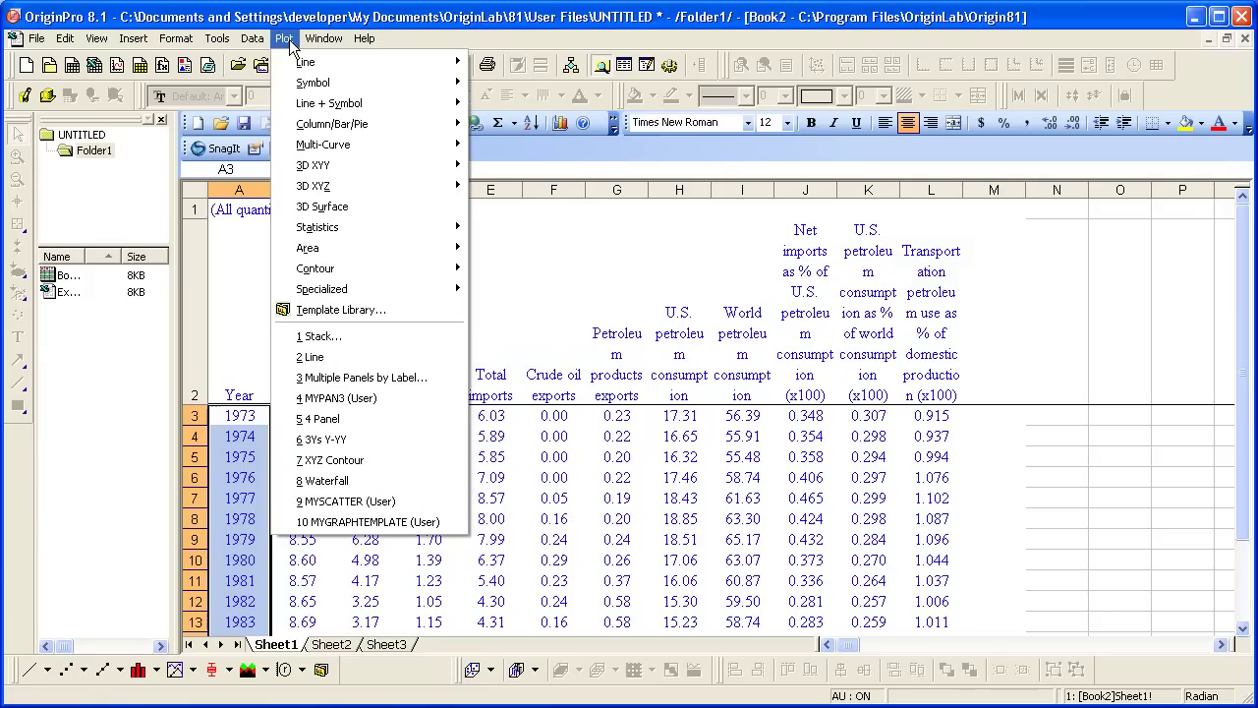
{"action": "mouse_move", "coordinate": [329, 145]}
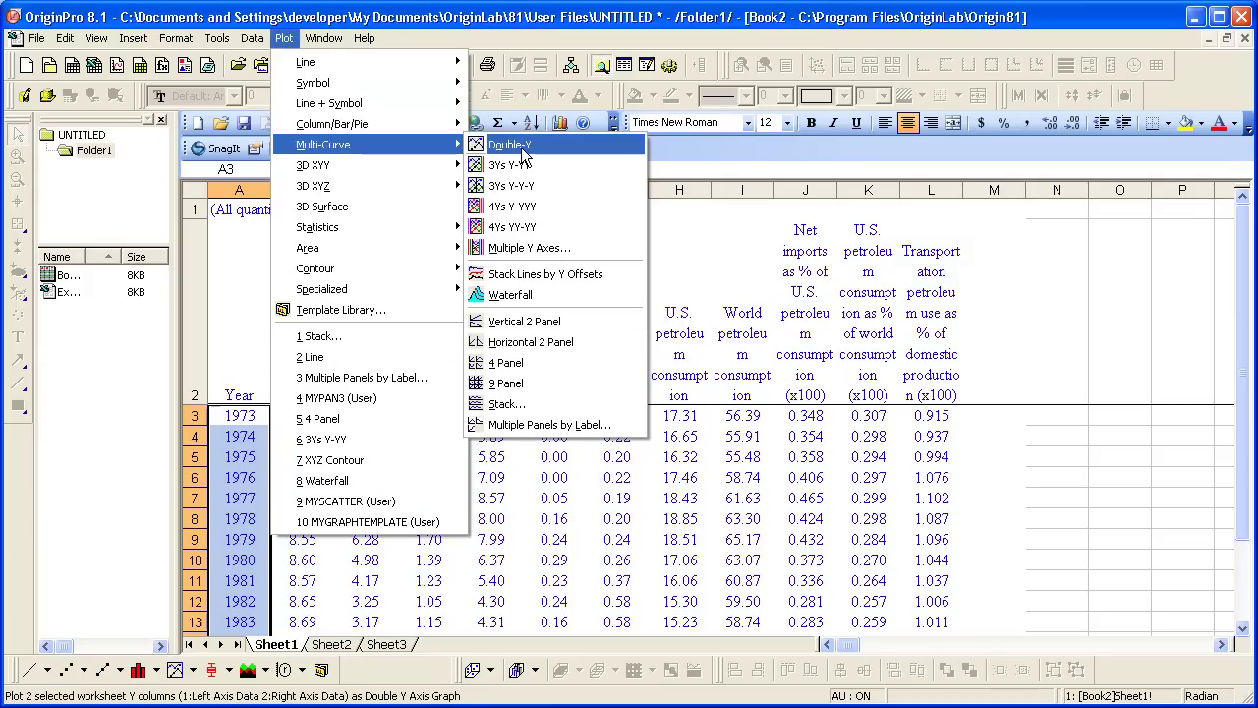
{"action": "left_click", "coordinate": [521, 151]}
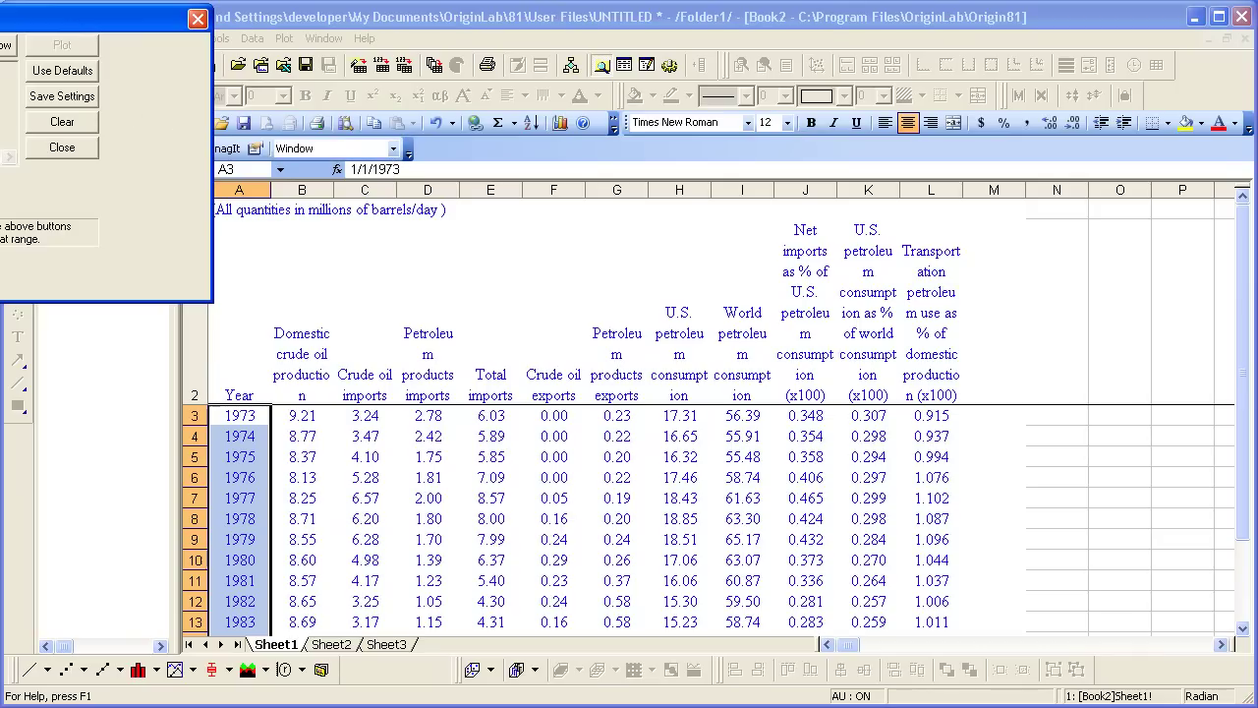
{"action": "left_click_drag", "start_coordinate": [2, 19], "coordinate": [806, 177]}
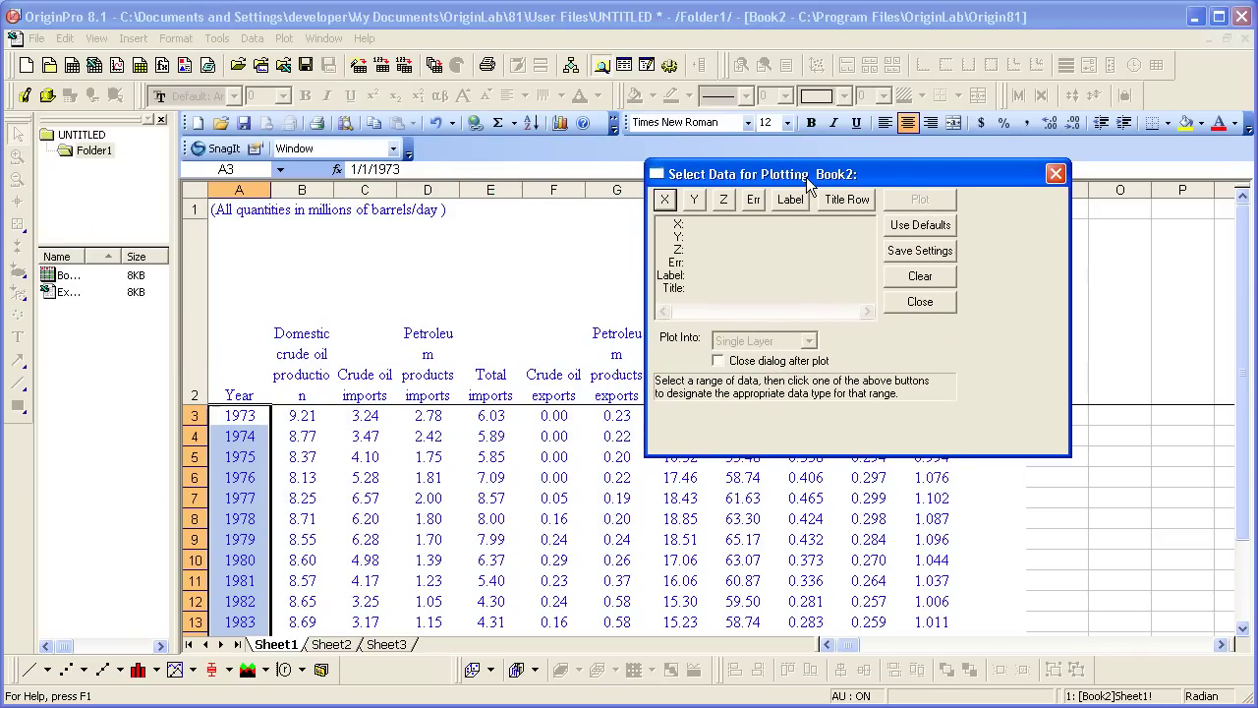
{"action": "left_click", "coordinate": [666, 201]}
{"action": "left_click", "coordinate": [305, 417]}
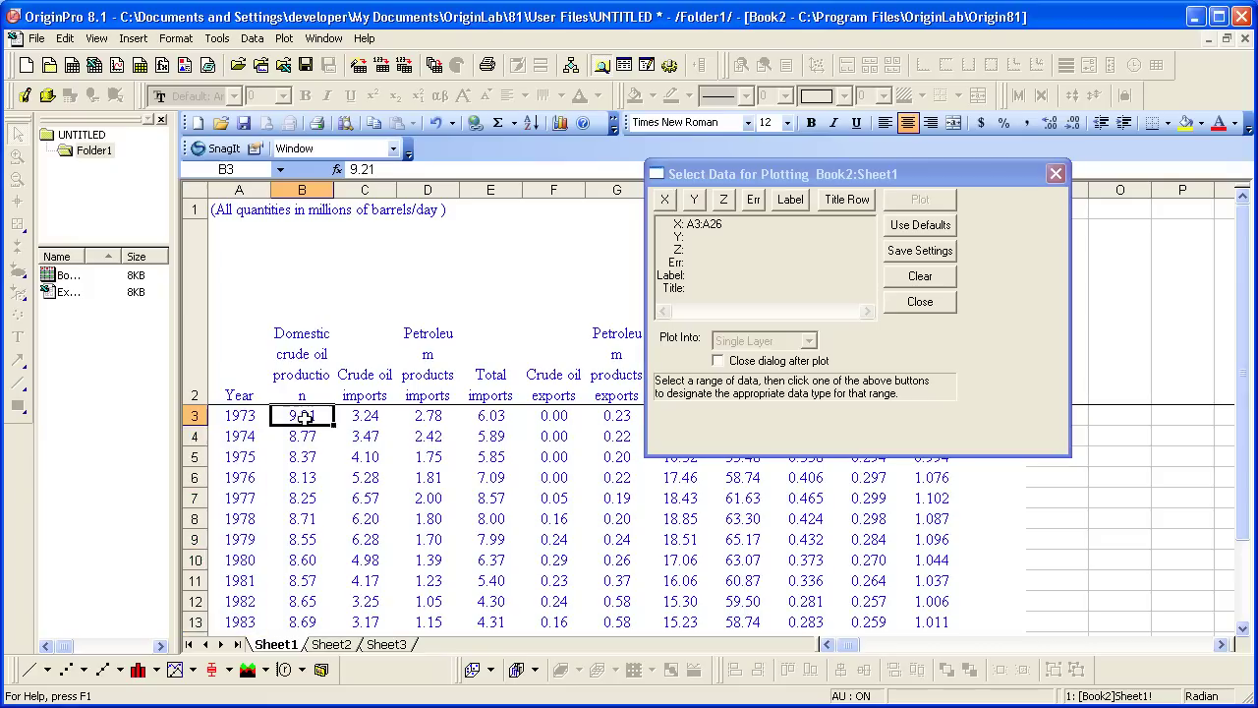
{"action": "left_click_drag", "start_coordinate": [305, 417], "coordinate": [315, 601]}
{"action": "left_click", "coordinate": [694, 201]}
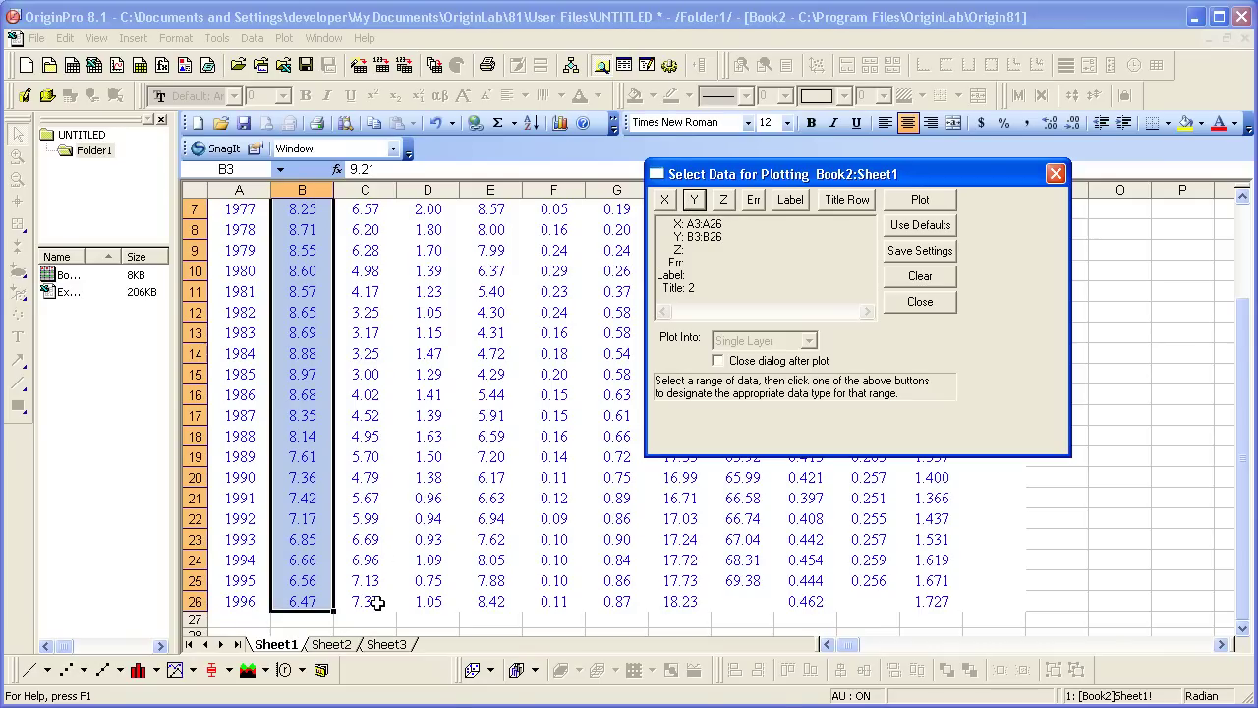
Step: Add Crude oil imports as a second Y in multiple layers and plot the double-Y graph
{"action": "left_click", "coordinate": [376, 602], "text": "shift"}
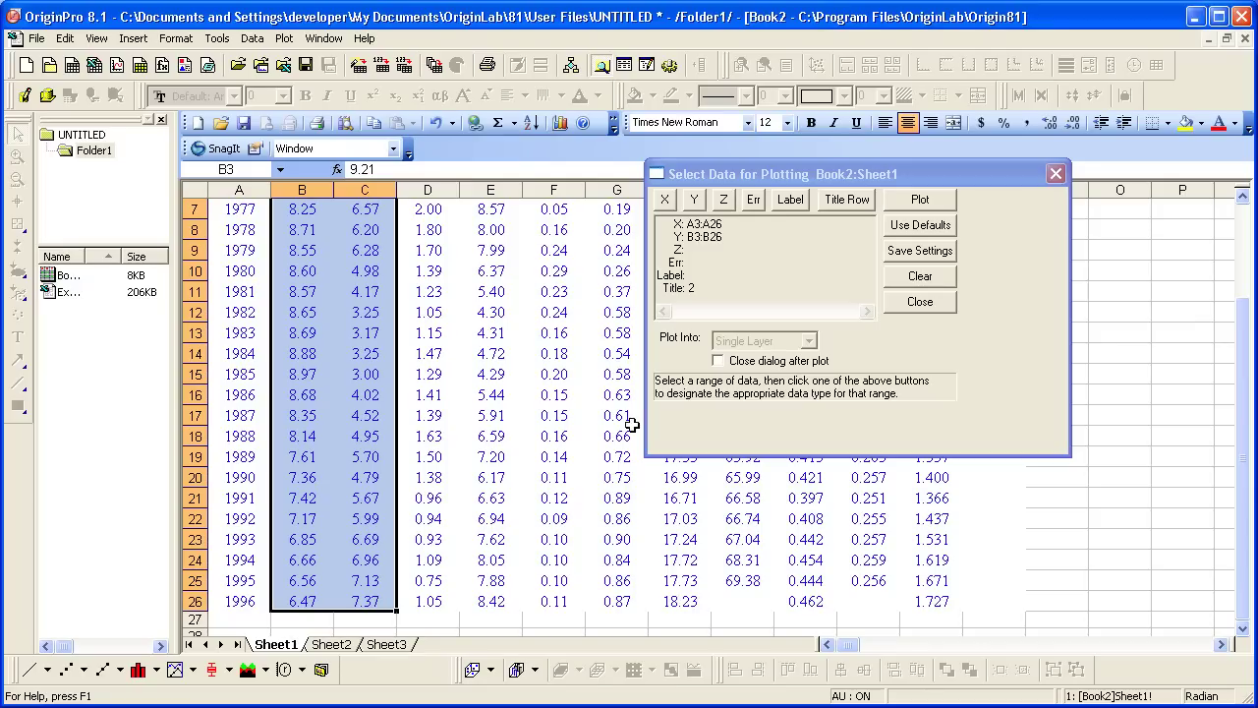
{"action": "left_click", "coordinate": [696, 201]}
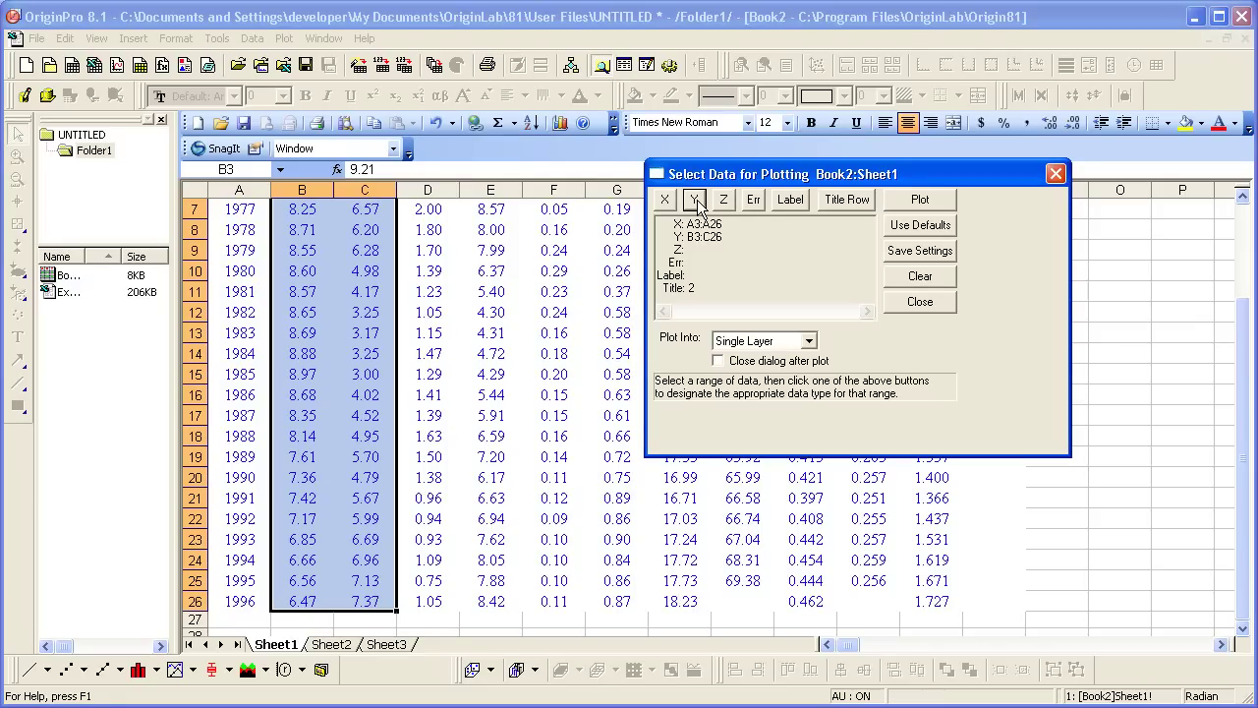
{"action": "left_click", "coordinate": [810, 341]}
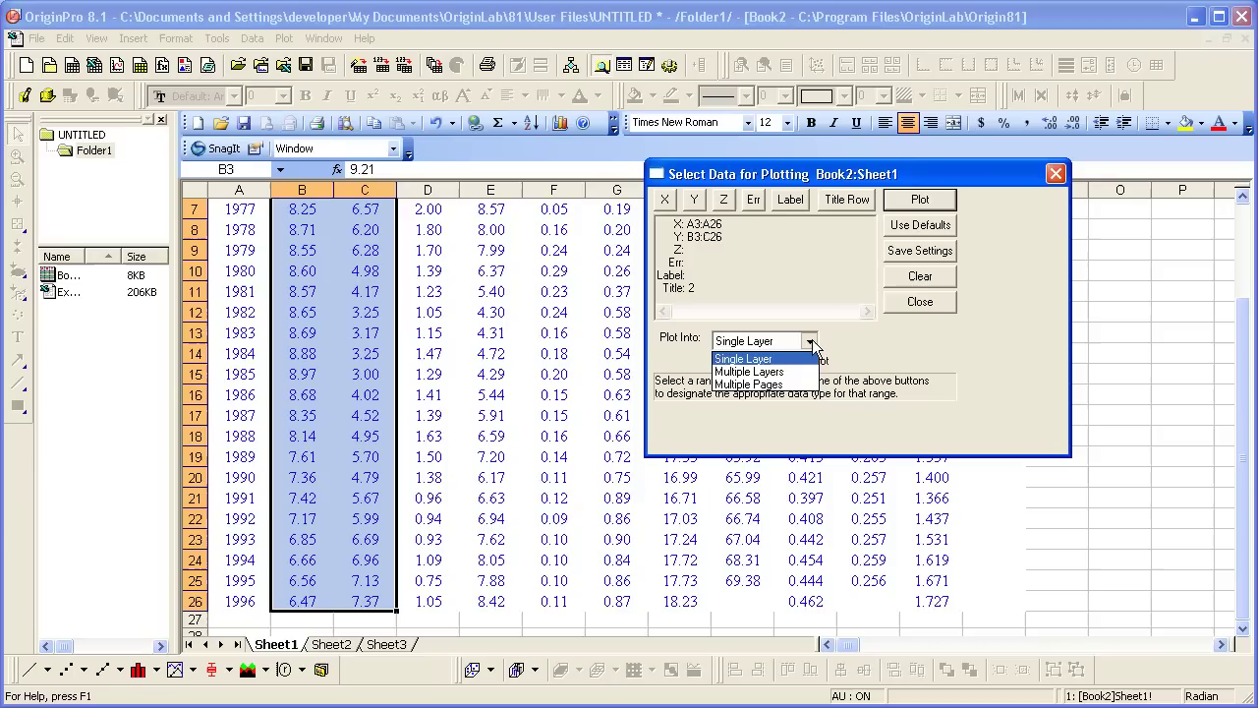
{"action": "left_click", "coordinate": [808, 372]}
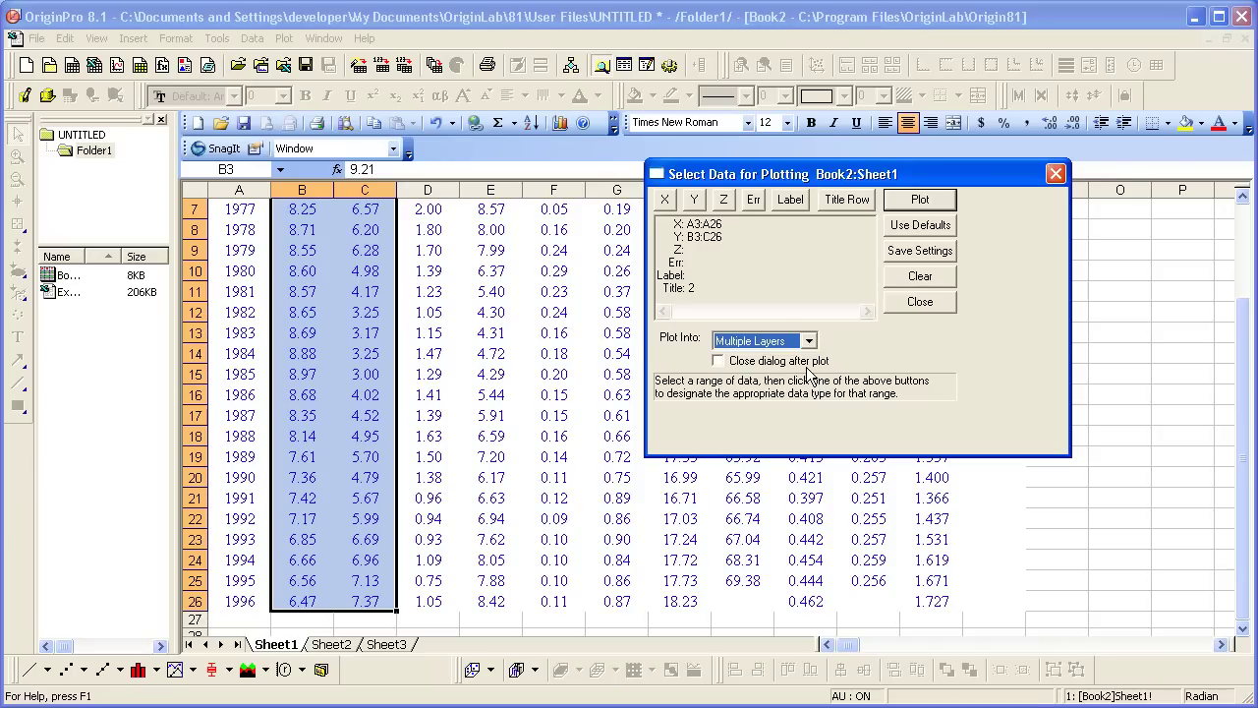
{"action": "left_click", "coordinate": [920, 200]}
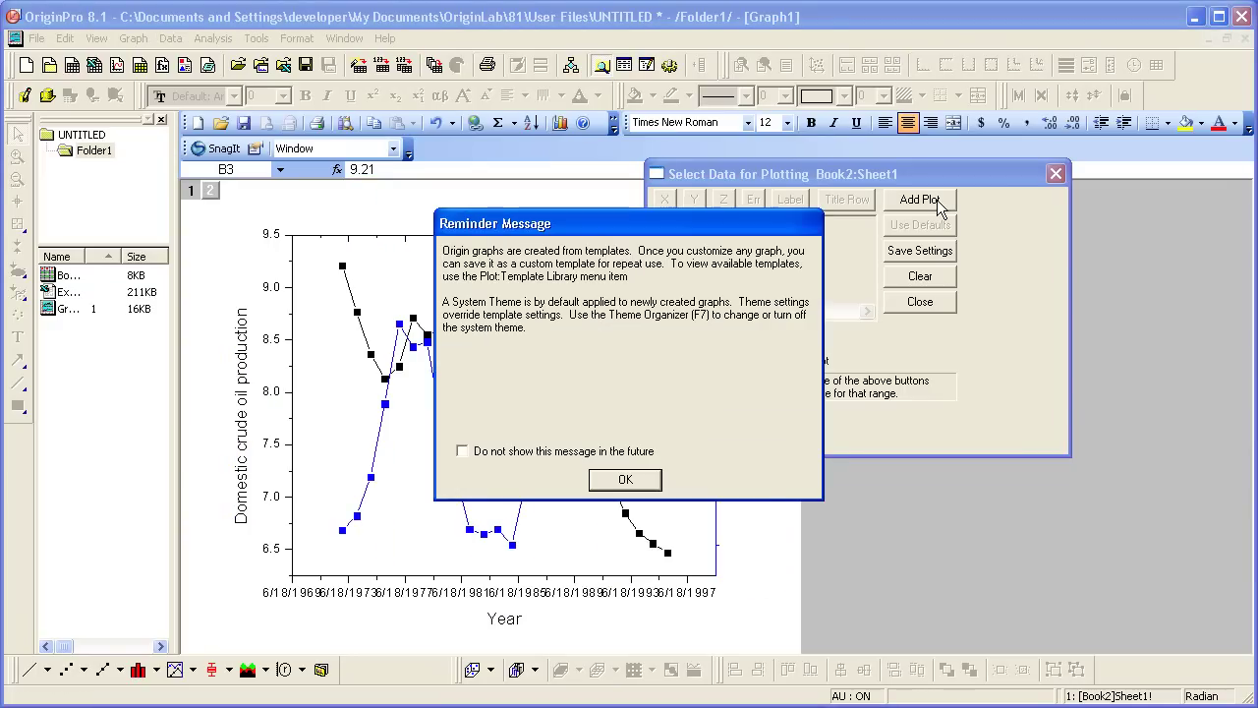
{"action": "left_click", "coordinate": [644, 485]}
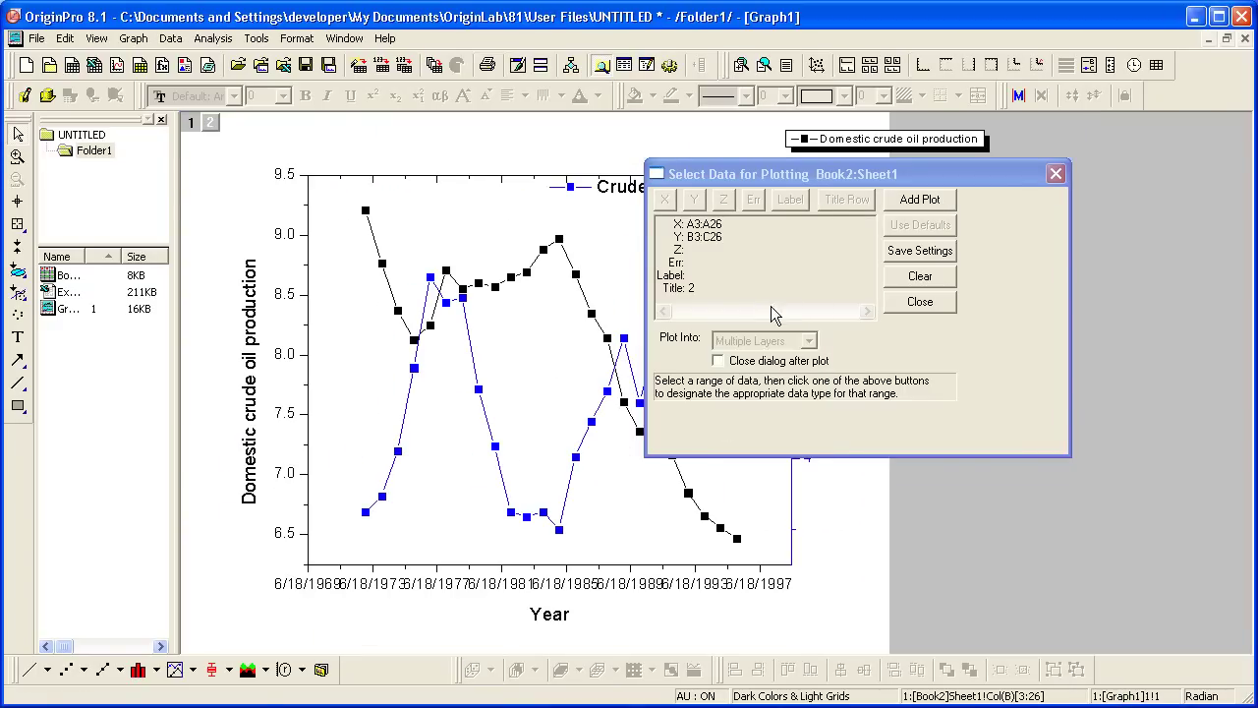
{"action": "left_click_drag", "start_coordinate": [764, 177], "coordinate": [916, 179]}
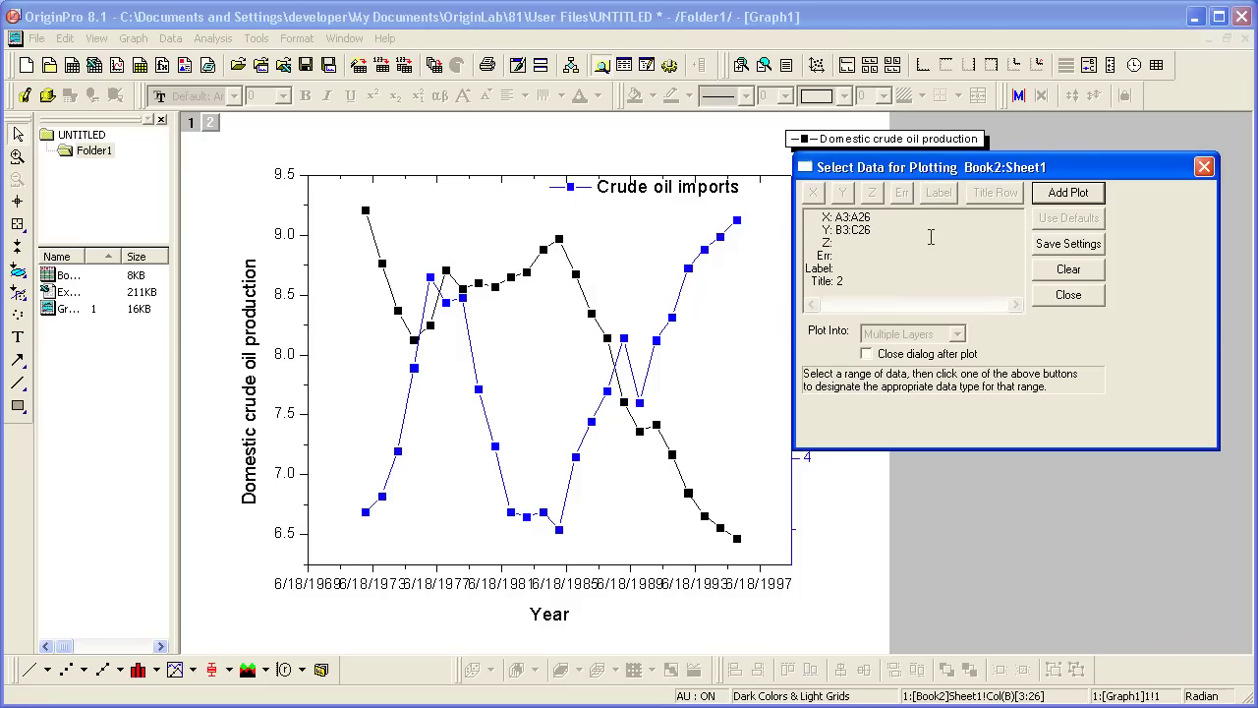
{"action": "left_click", "coordinate": [1068, 294]}
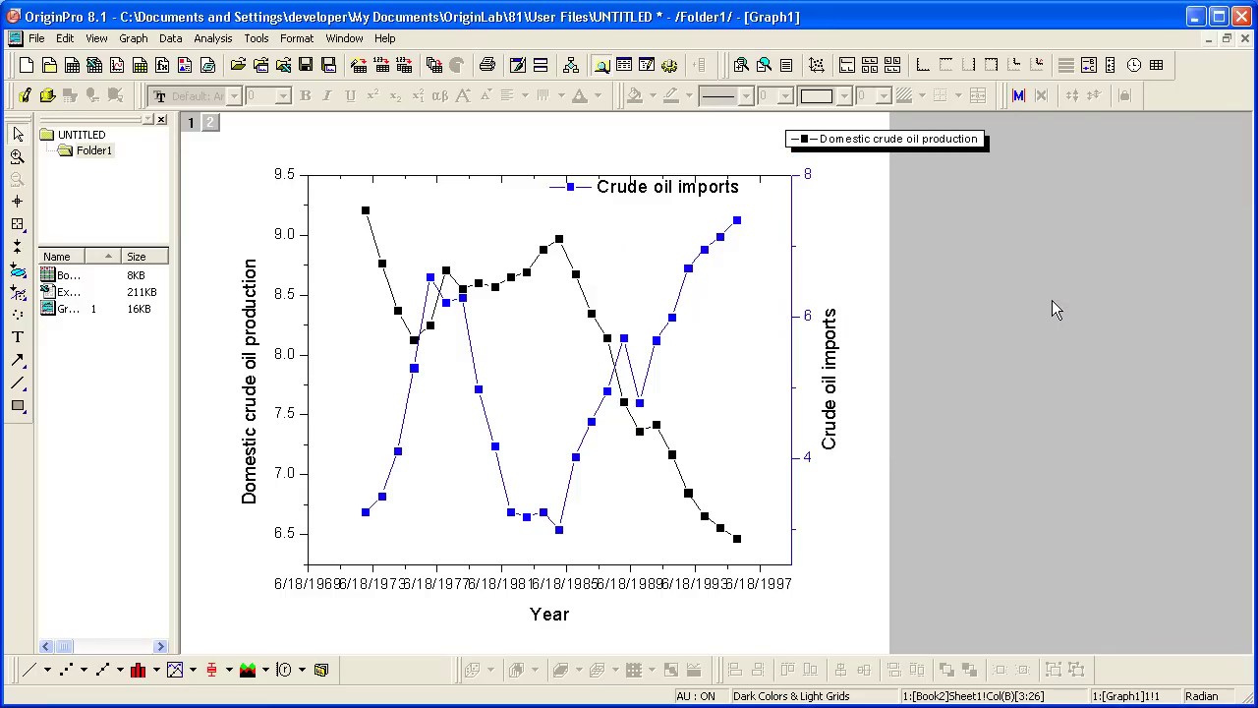
Step: Set the X axis scale from 1/1/1970 to 1/1/2000 and apply it
{"action": "double_click", "coordinate": [481, 568]}
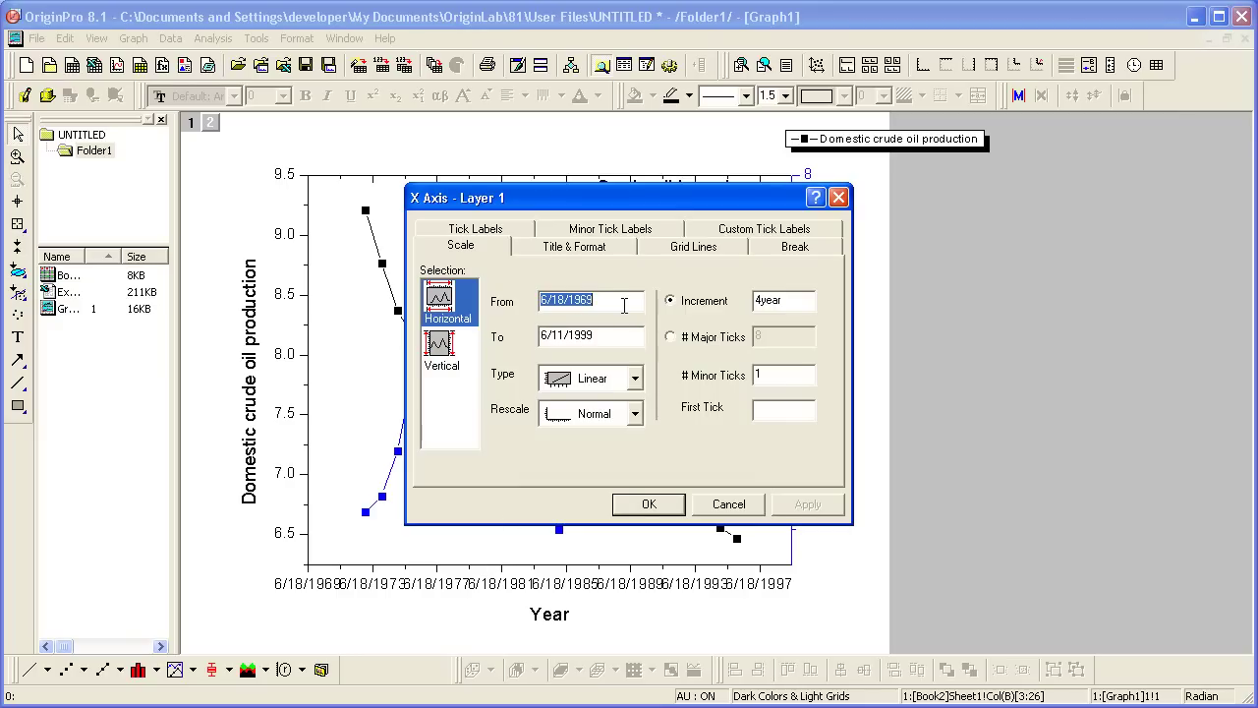
{"action": "type", "text": "1/"}
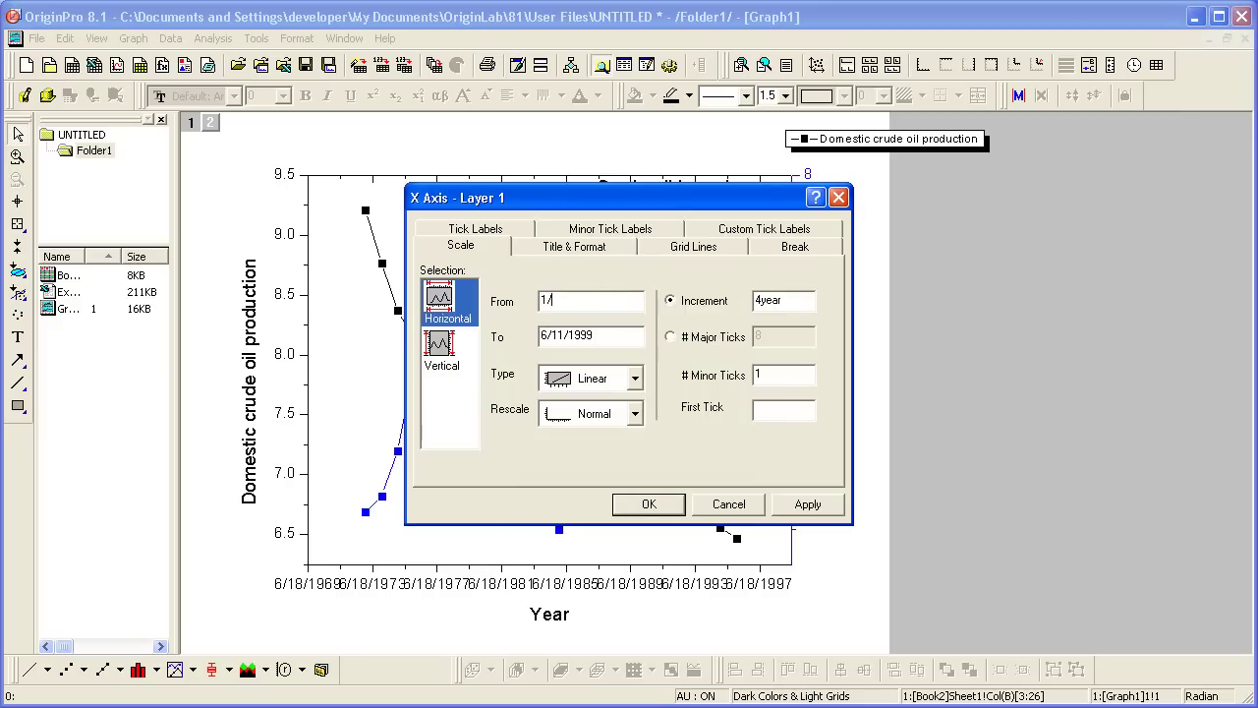
{"action": "type", "text": "1/1970"}
{"action": "key", "text": "Tab"}
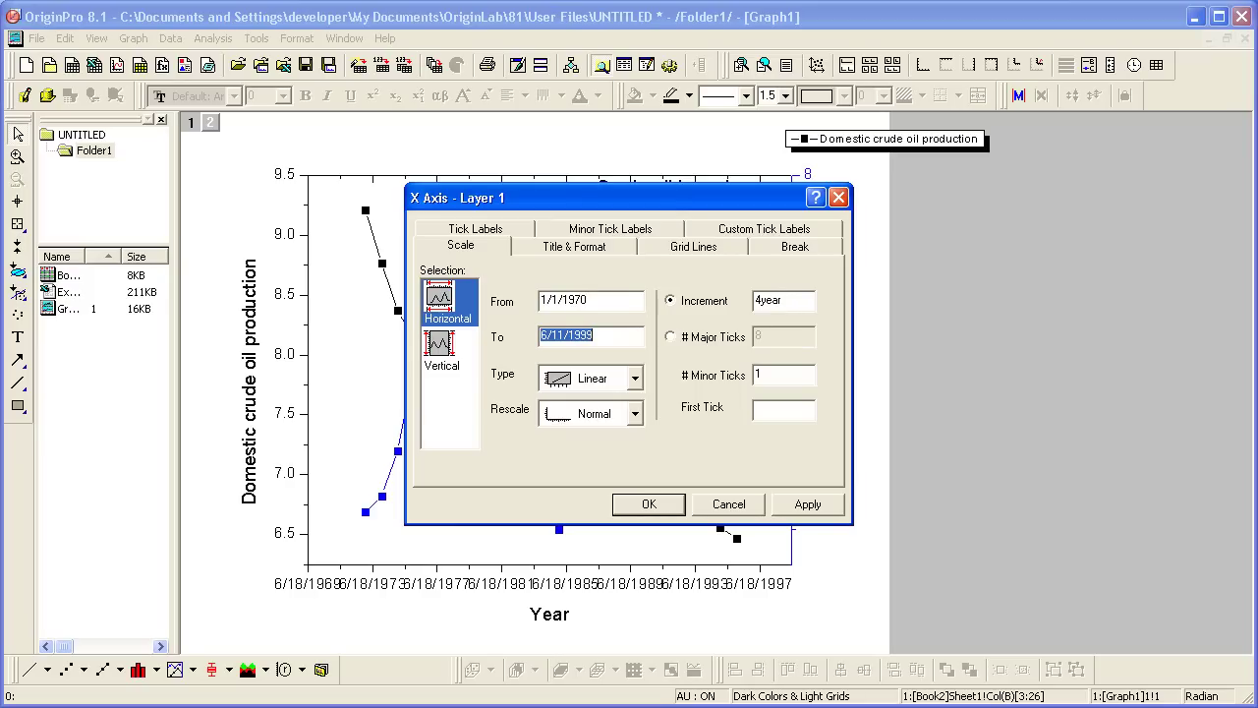
{"action": "type", "text": "1/1/2000"}
{"action": "left_click", "coordinate": [812, 514]}
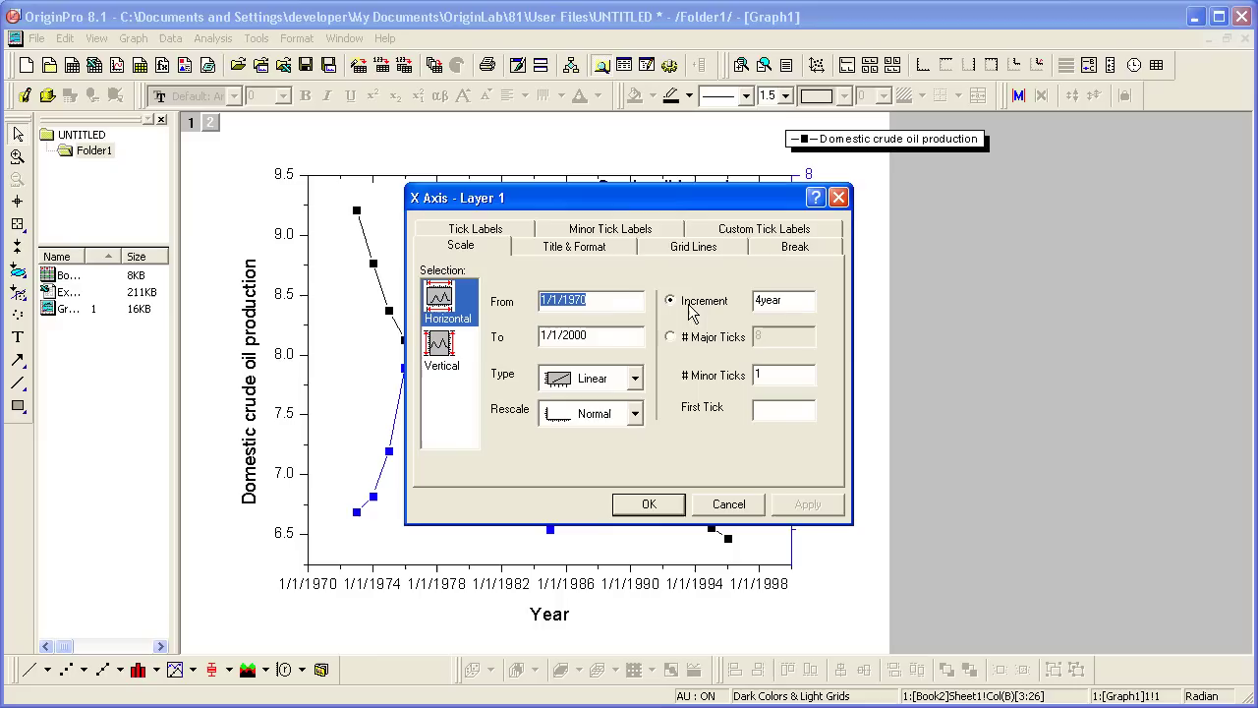
Step: Show X axis tick labels in the year-only 1991 display format and close the axis settings
{"action": "left_click", "coordinate": [510, 232]}
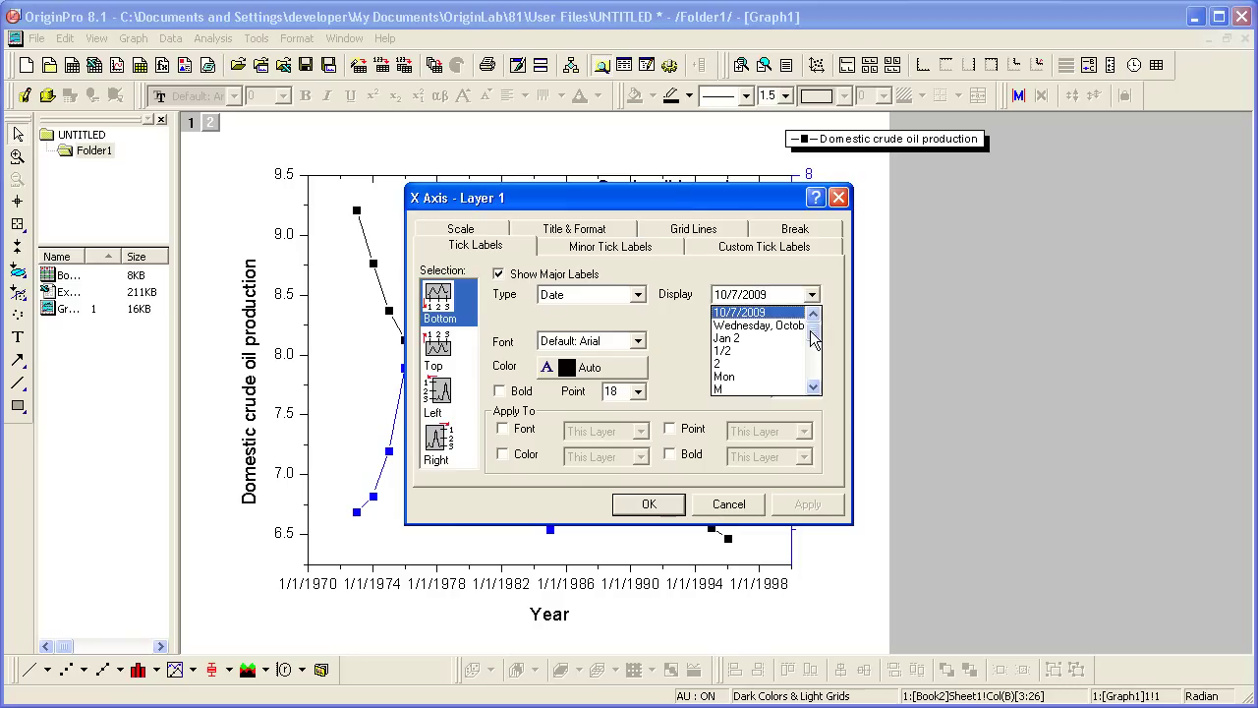
{"action": "mouse_move", "coordinate": [813, 339]}
{"action": "left_mouse_down"}
{"action": "mouse_move", "coordinate": [813, 366]}
{"action": "mouse_move", "coordinate": [813, 351]}
{"action": "left_mouse_up"}
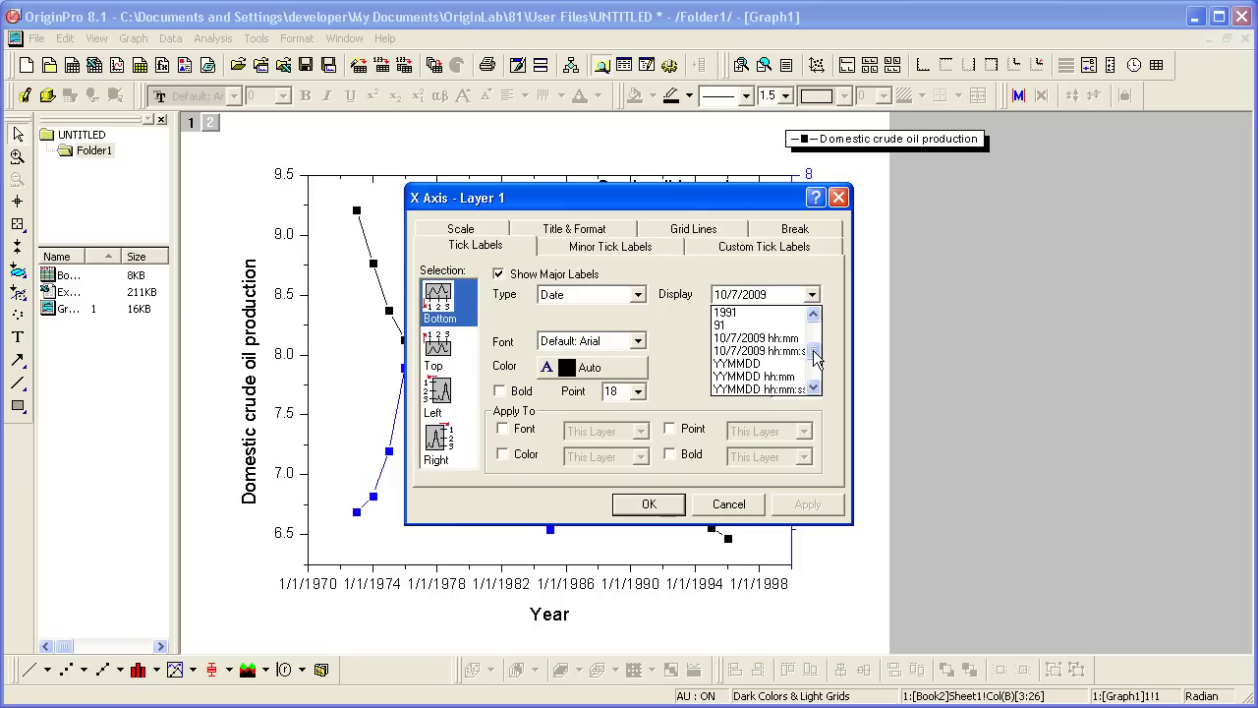
{"action": "left_click", "coordinate": [770, 313]}
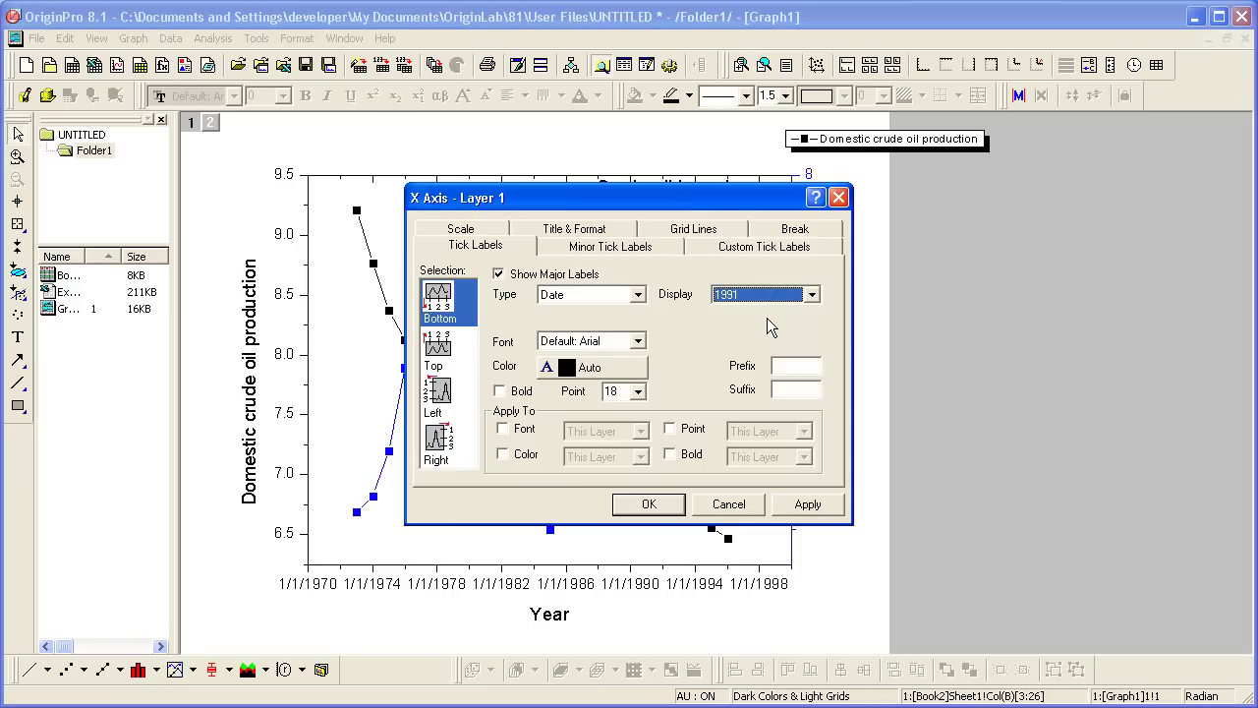
{"action": "left_click", "coordinate": [653, 503]}
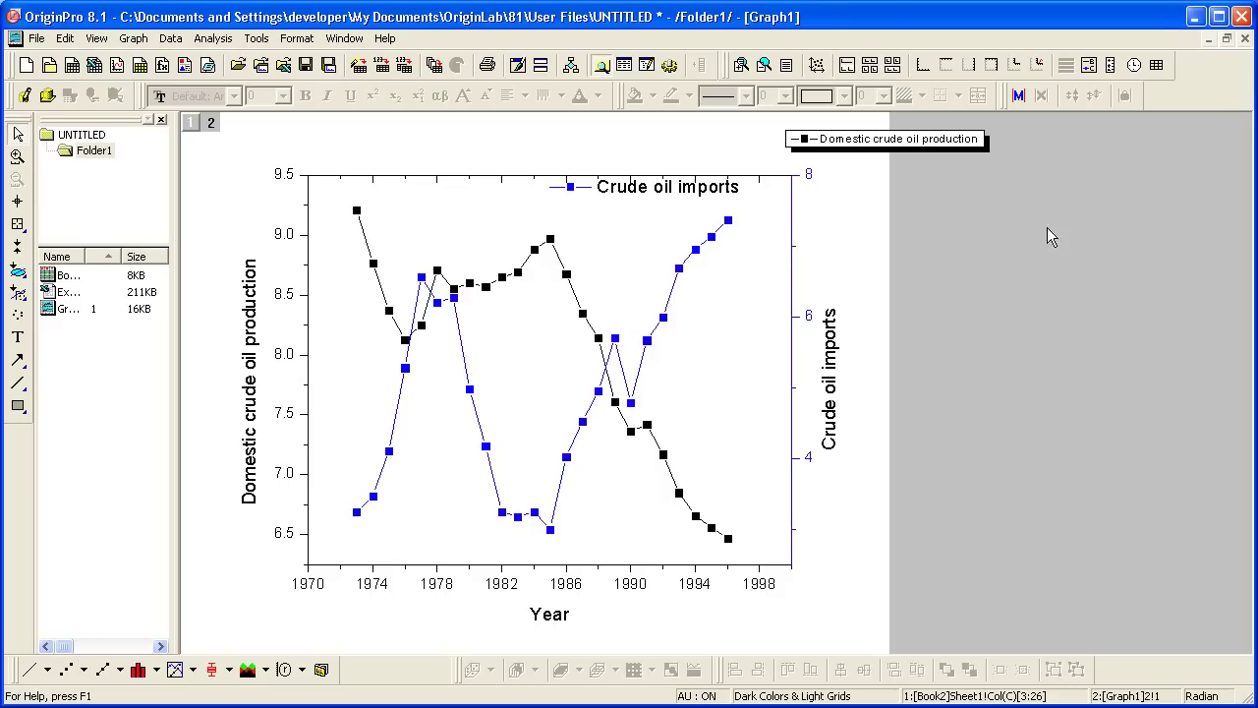
Step: Edit the legend's text so its first entry reads \l(1.1) %(1.1)
{"action": "right_click", "coordinate": [687, 188]}
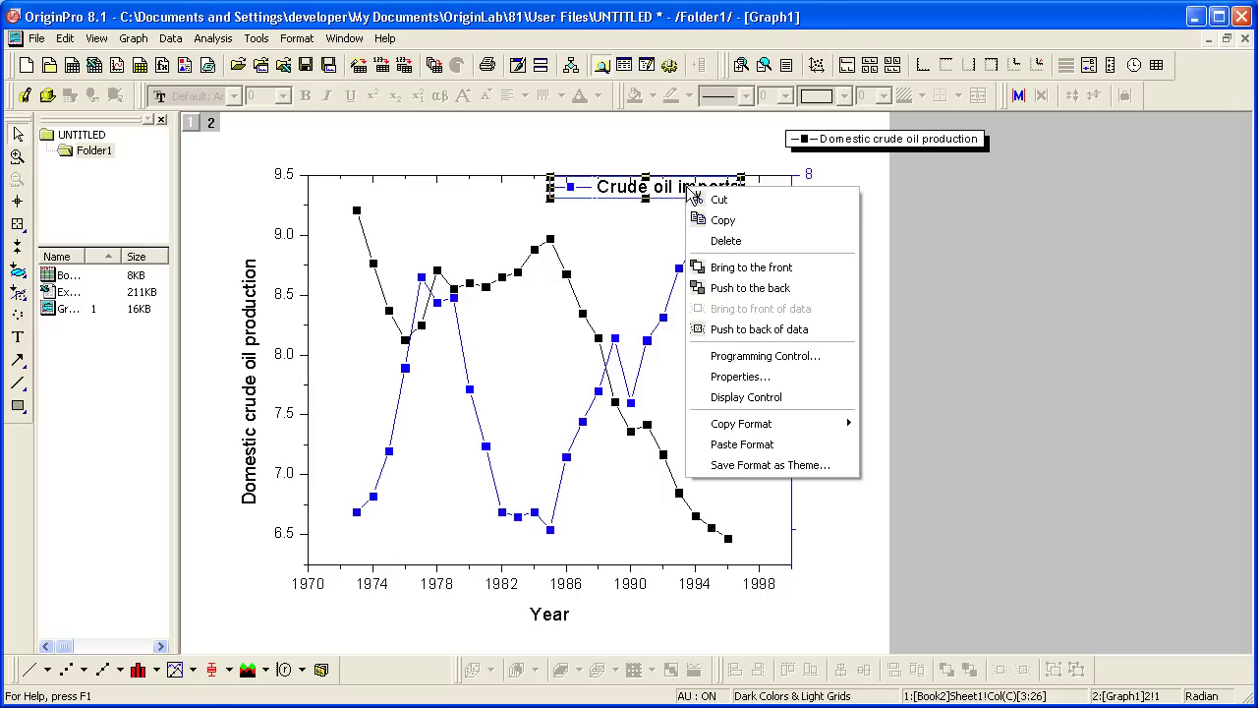
{"action": "left_click", "coordinate": [819, 375]}
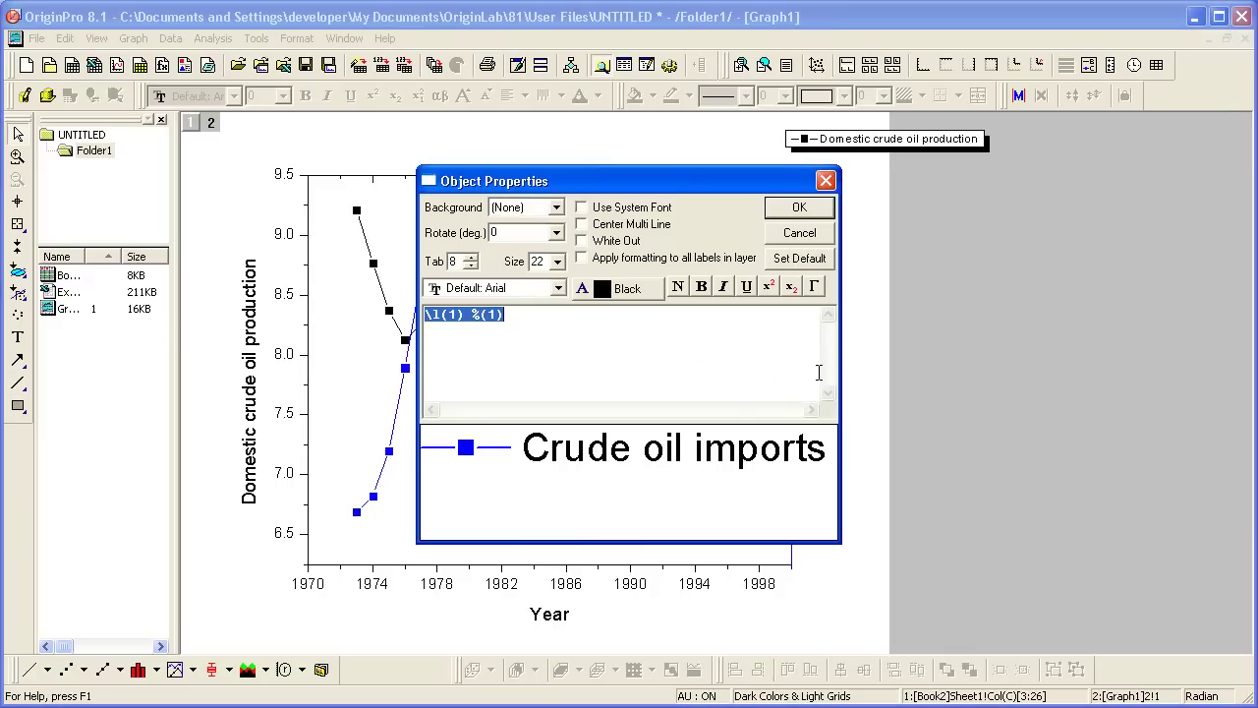
{"action": "left_click_drag", "start_coordinate": [682, 191], "coordinate": [1028, 233]}
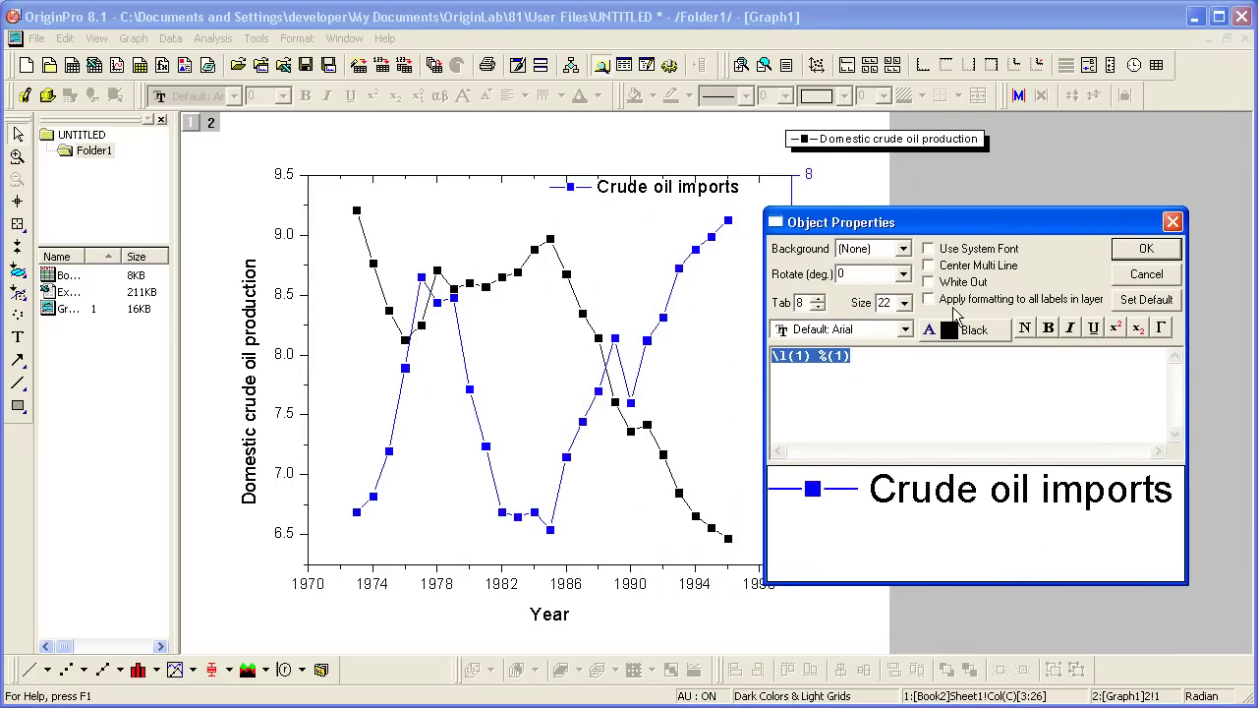
{"action": "left_click", "coordinate": [796, 356]}
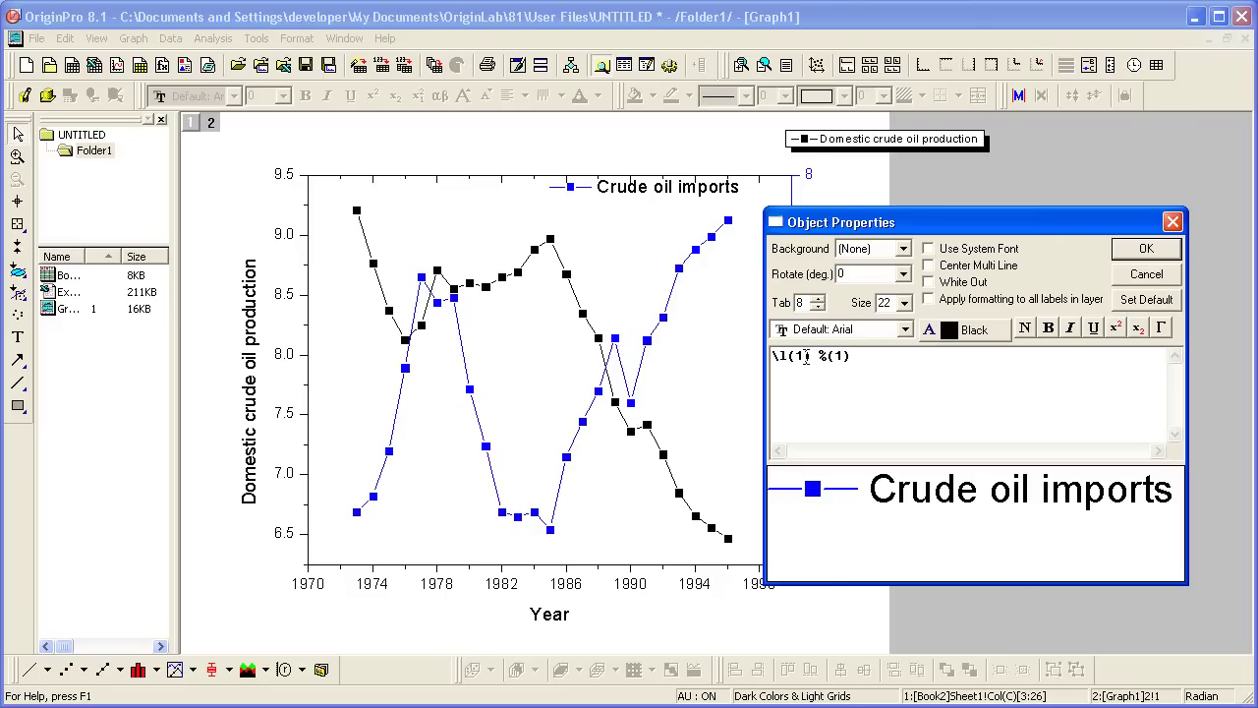
{"action": "left_click", "coordinate": [805, 357]}
{"action": "type", "text": ".1"}
{"action": "type", "text": ".1"}
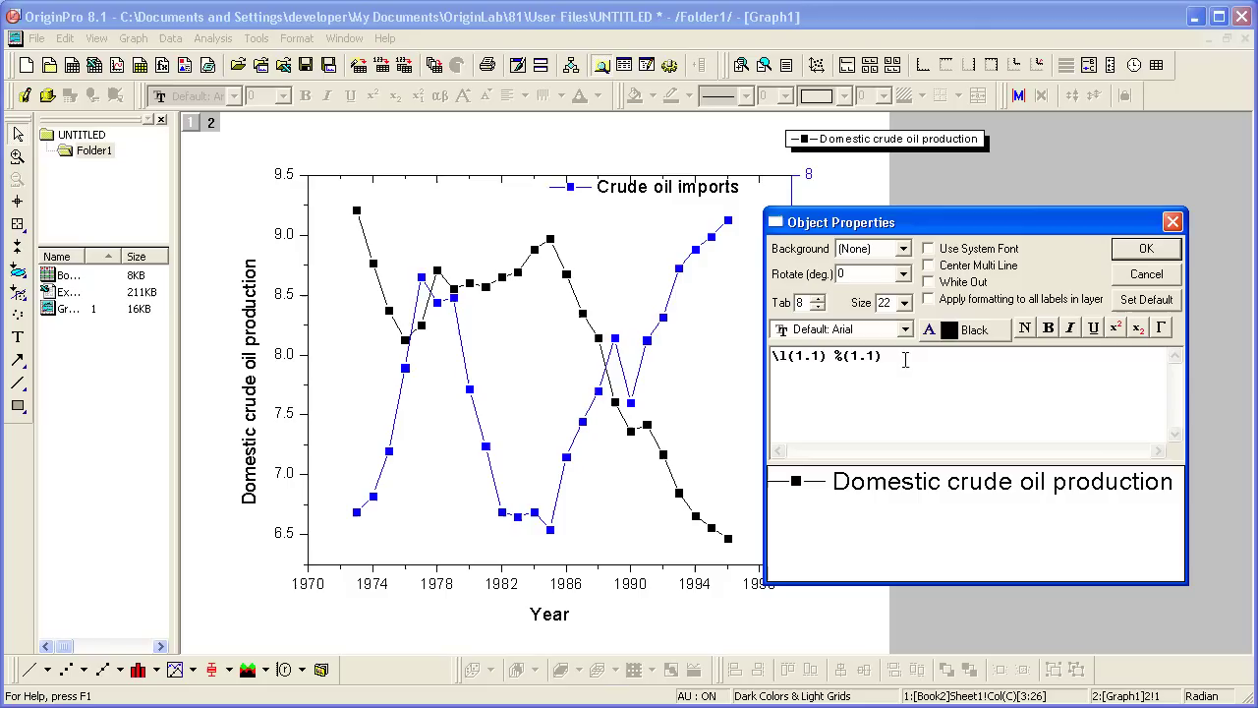
Step: Add a second legend line \l(2.1) %(2.1) for Crude oil imports and apply it
{"action": "left_click_drag", "start_coordinate": [906, 359], "coordinate": [764, 377]}
{"action": "key", "text": "ctrl+c"}
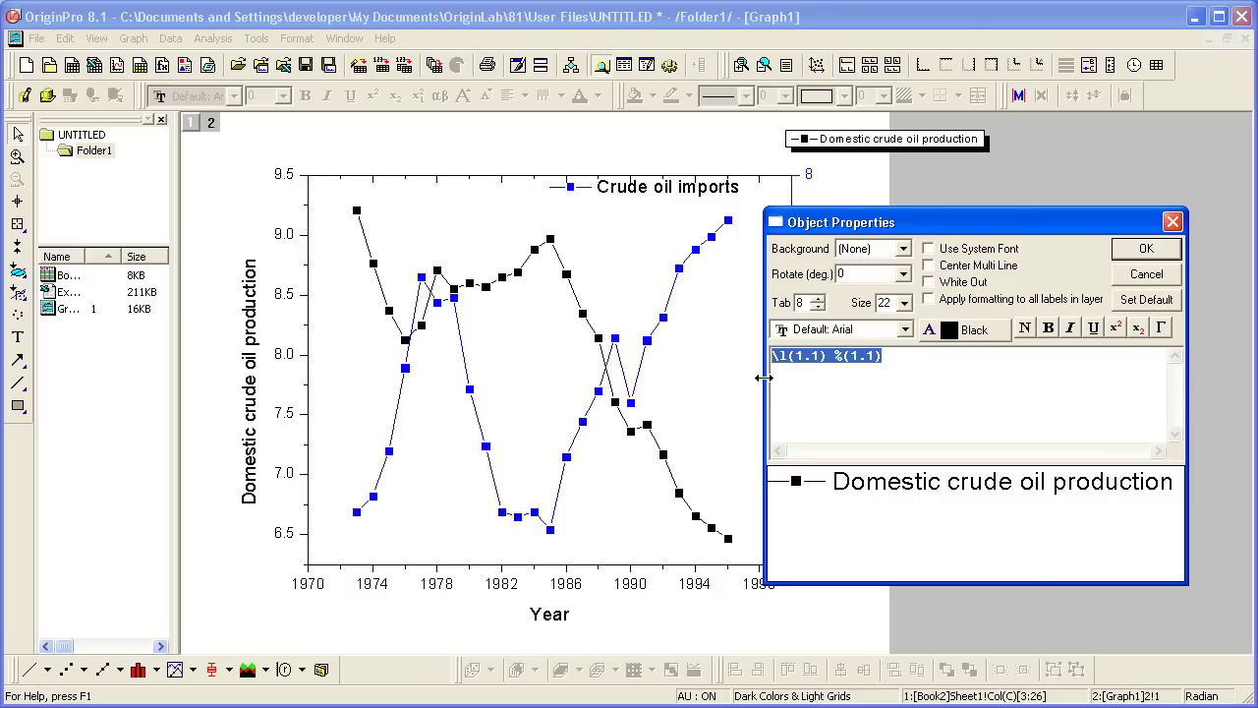
{"action": "left_click", "coordinate": [910, 357]}
{"action": "key", "text": "Return"}
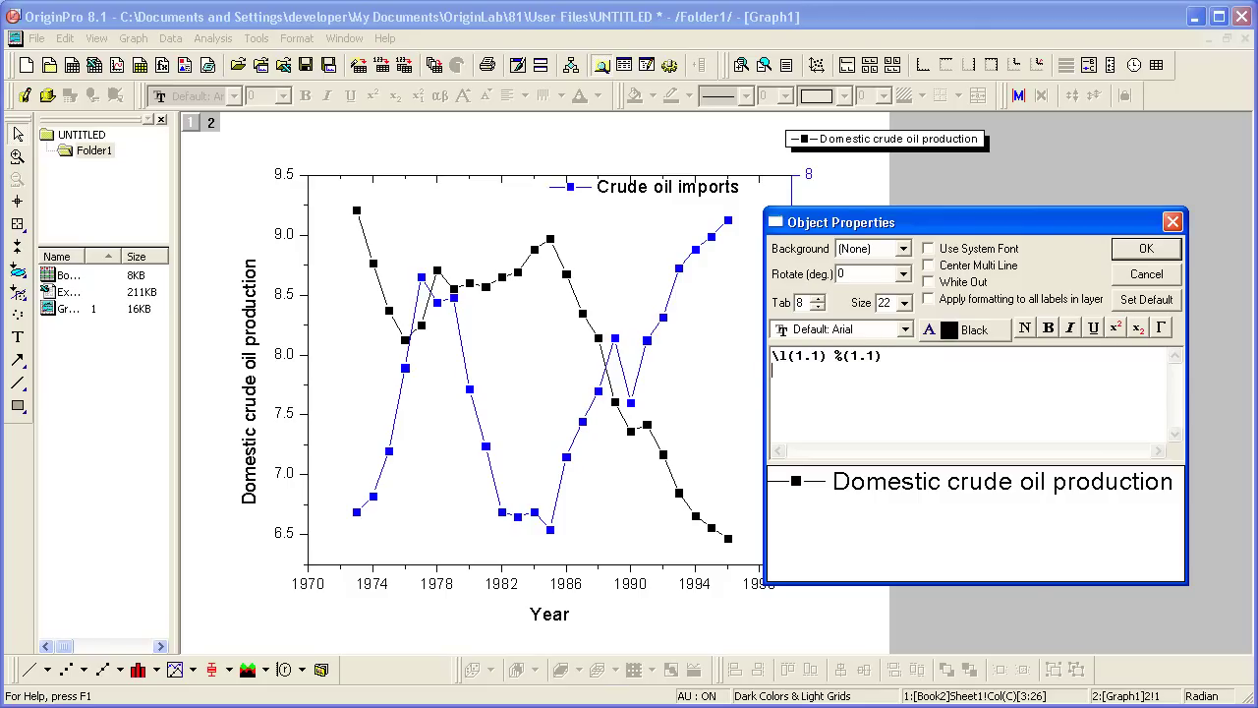
{"action": "key", "text": "ctrl+v"}
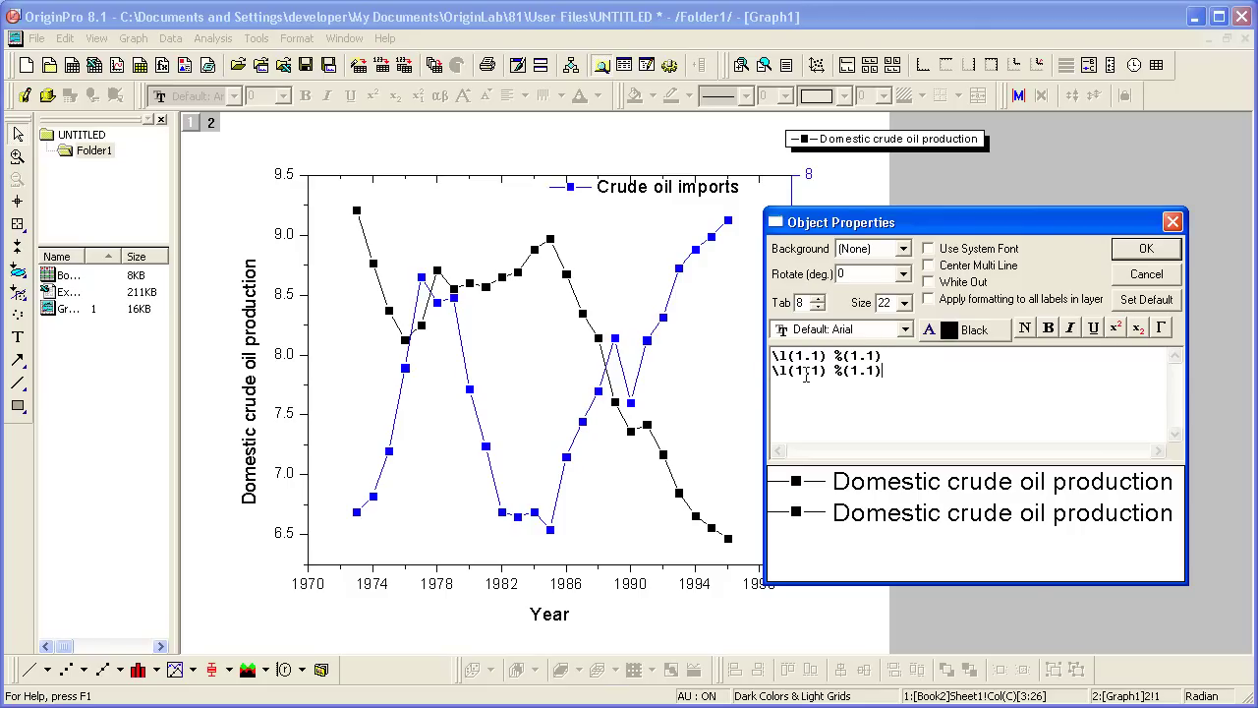
{"action": "left_click", "coordinate": [803, 372]}
{"action": "key", "text": "BackSpace"}
{"action": "type", "text": "2"}
{"action": "left_click", "coordinate": [856, 371]}
{"action": "key", "text": "Delete"}
{"action": "key", "text": "Delete"}
{"action": "type", "text": "2"}
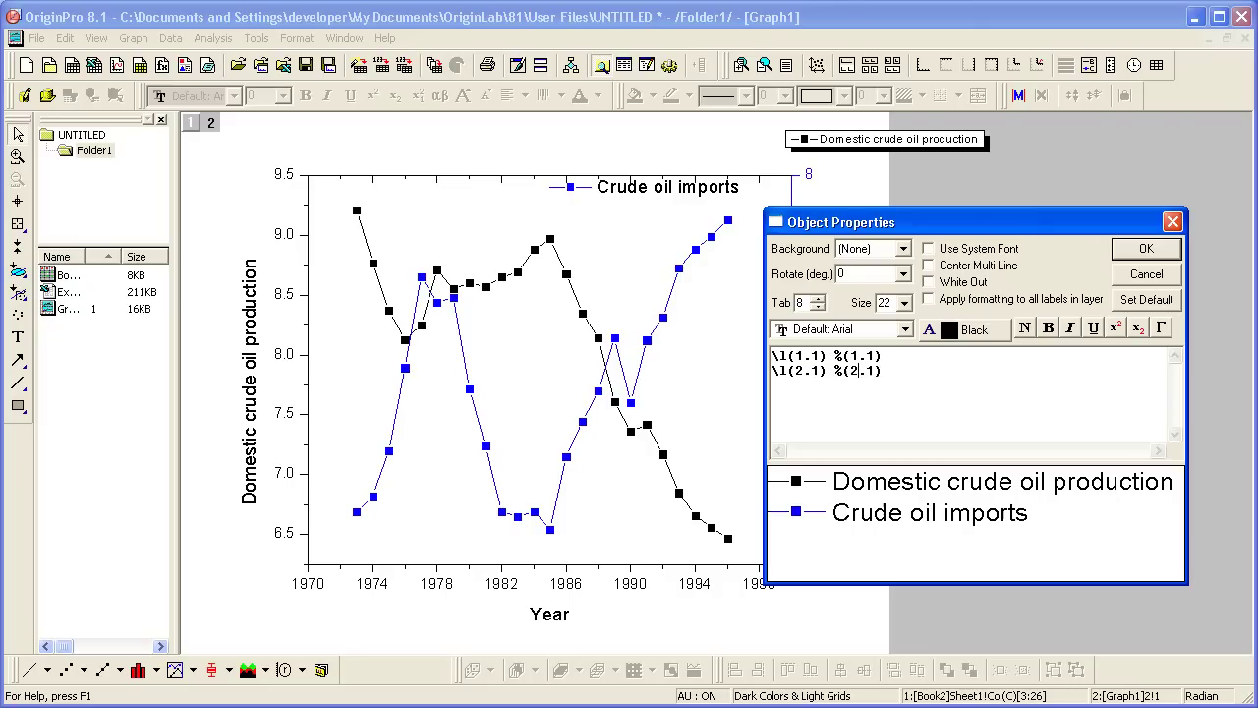
{"action": "left_click", "coordinate": [1122, 251]}
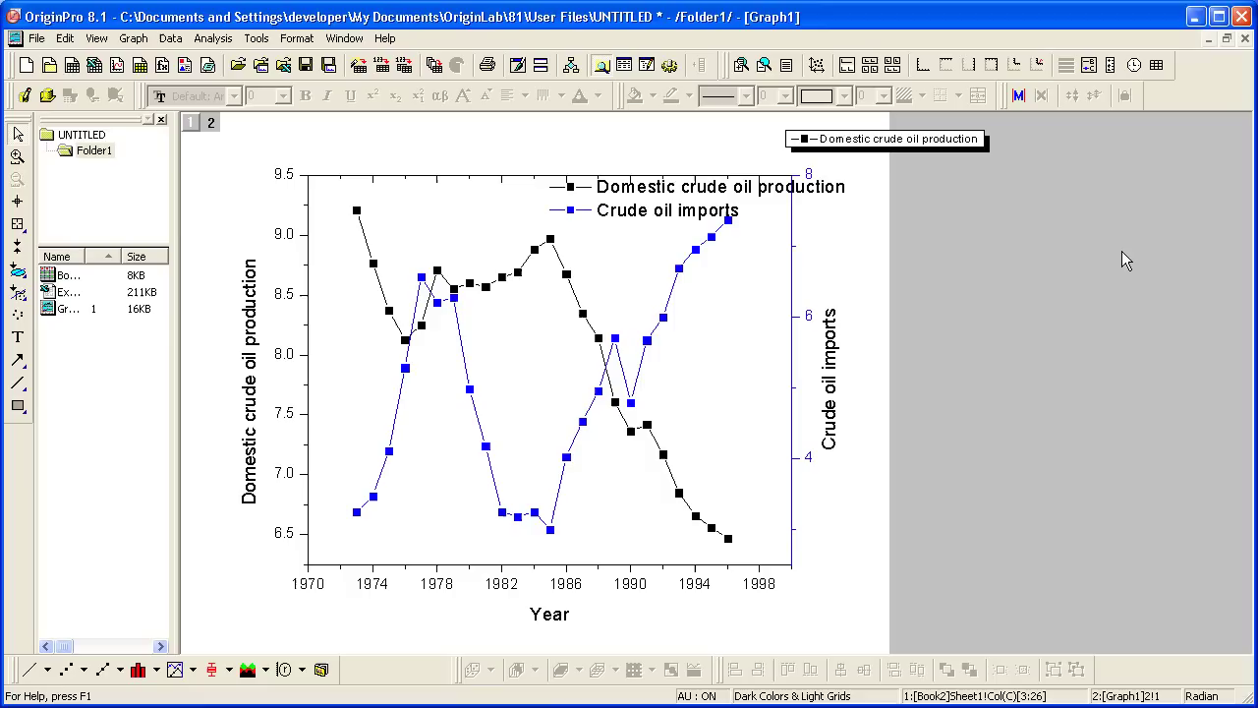
Step: Delete the redundant top-right production legend
{"action": "left_click", "coordinate": [889, 146]}
{"action": "right_click", "coordinate": [889, 143]}
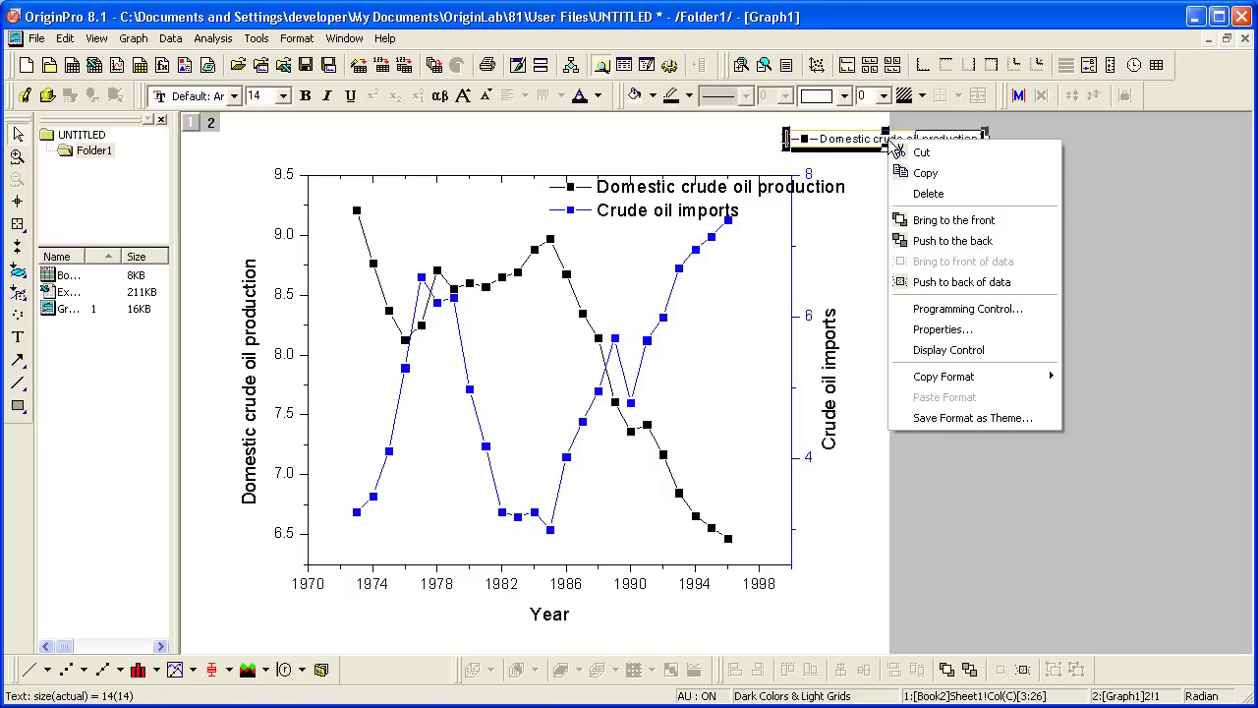
{"action": "left_click", "coordinate": [939, 194]}
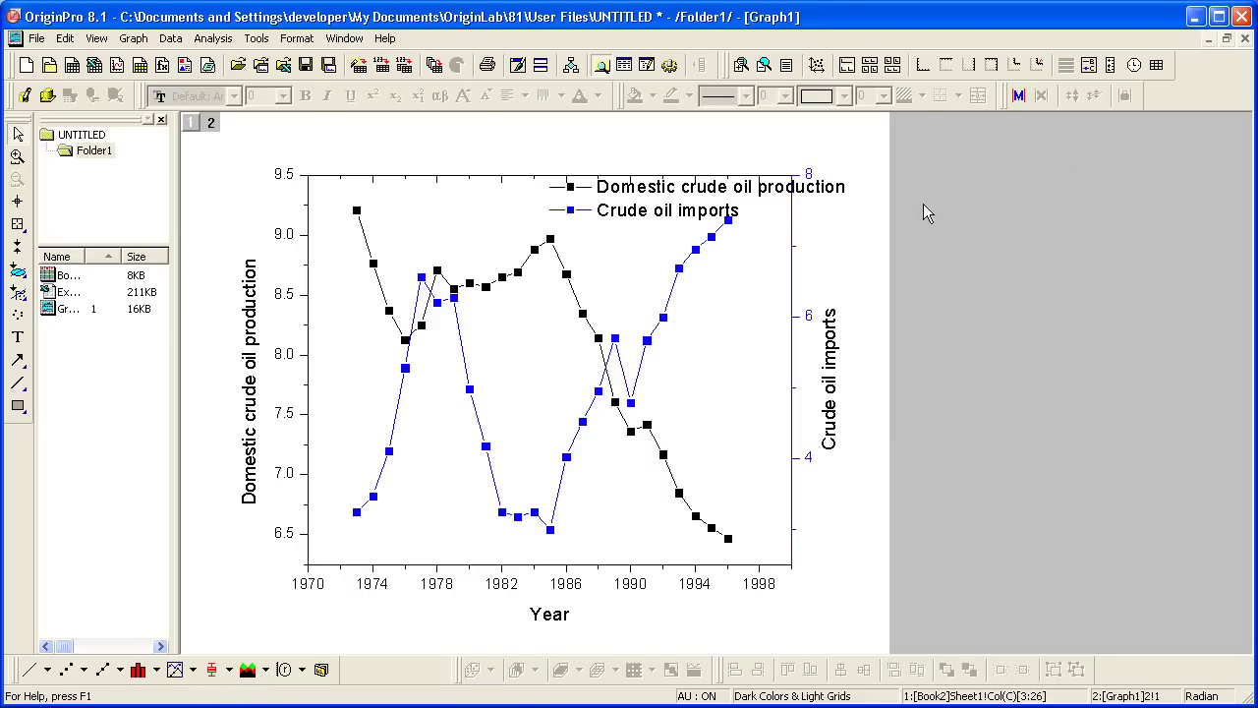
Step: Drag the combined two-entry legend further left inside the top of the plot
{"action": "left_click", "coordinate": [560, 197]}
{"action": "left_click_drag", "start_coordinate": [560, 198], "coordinate": [489, 201]}
{"action": "left_click", "coordinate": [892, 236]}
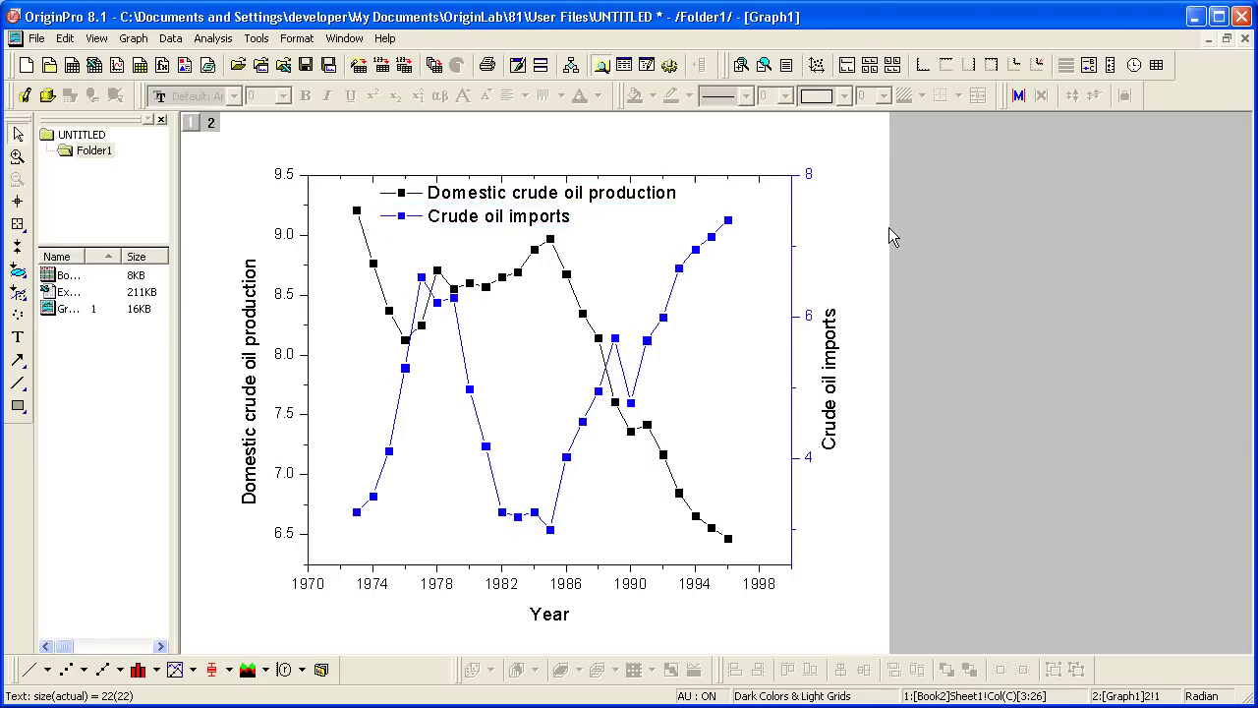